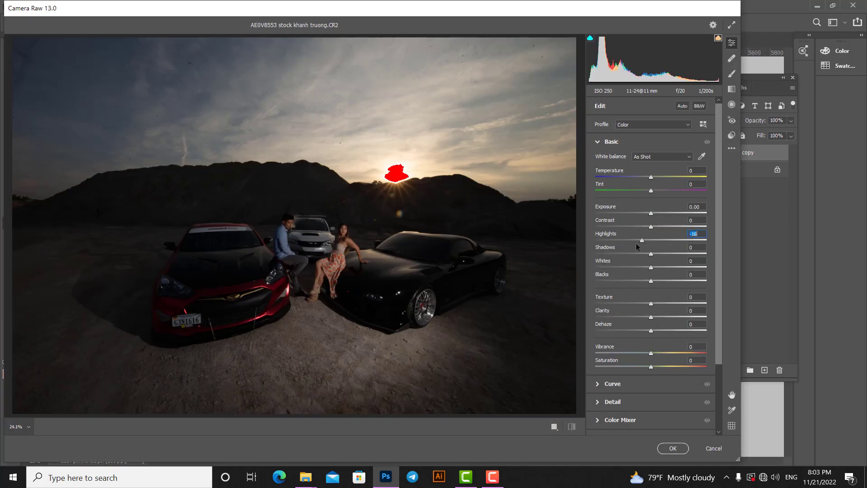
- Set the Basic Highlights to -27, Shadows to +57, Whites to -10, Texture to -2, Clarity to -4 and Dehaze to +15
{"action": "left_click_drag", "start_coordinate": [636, 244], "coordinate": [633, 244]}
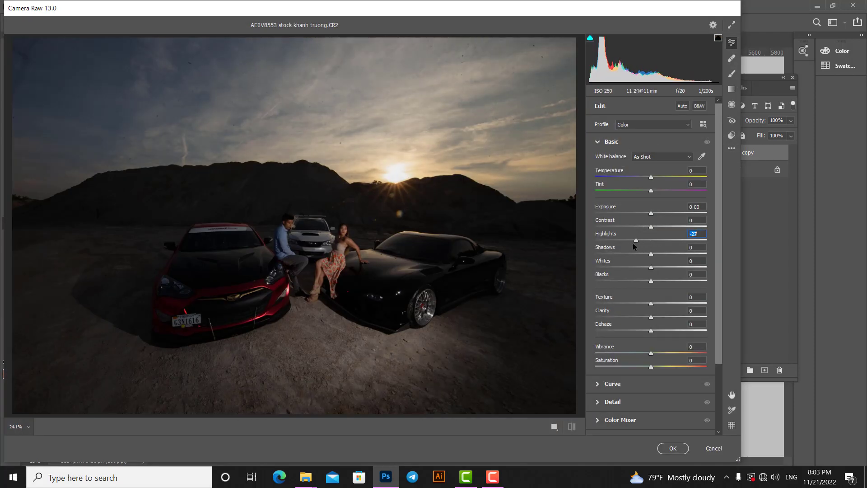
{"action": "key", "text": "u"}
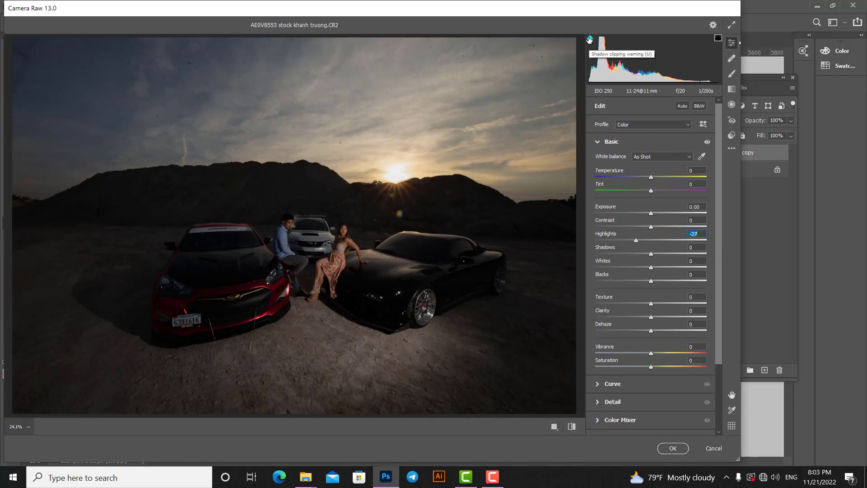
{"action": "mouse_move", "coordinate": [652, 253]}
{"action": "left_mouse_down"}
{"action": "mouse_move", "coordinate": [682, 254]}
{"action": "mouse_move", "coordinate": [649, 268]}
{"action": "left_mouse_up"}
{"action": "left_click_drag", "start_coordinate": [656, 304], "coordinate": [661, 331]}
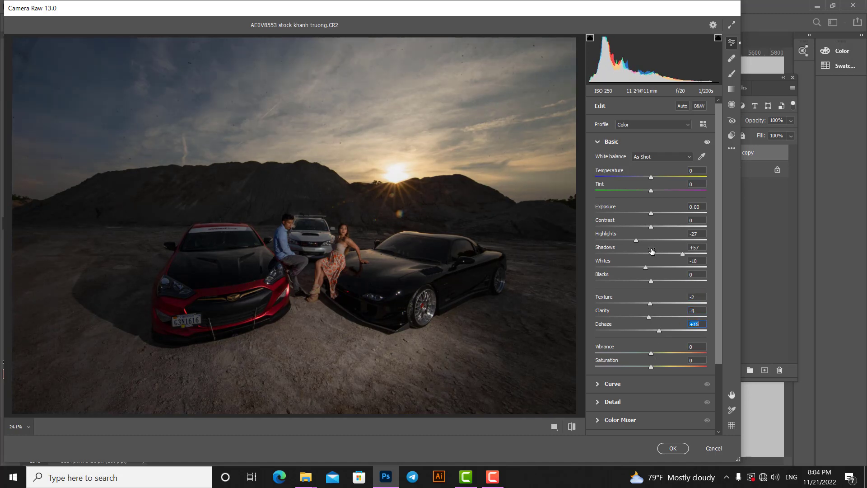
- Set the Basic Exposure to +0.45, Blacks to +11, Shadows to +67, Temperature to +1 and Dehaze to +10
{"action": "left_click_drag", "start_coordinate": [650, 213], "coordinate": [657, 214]}
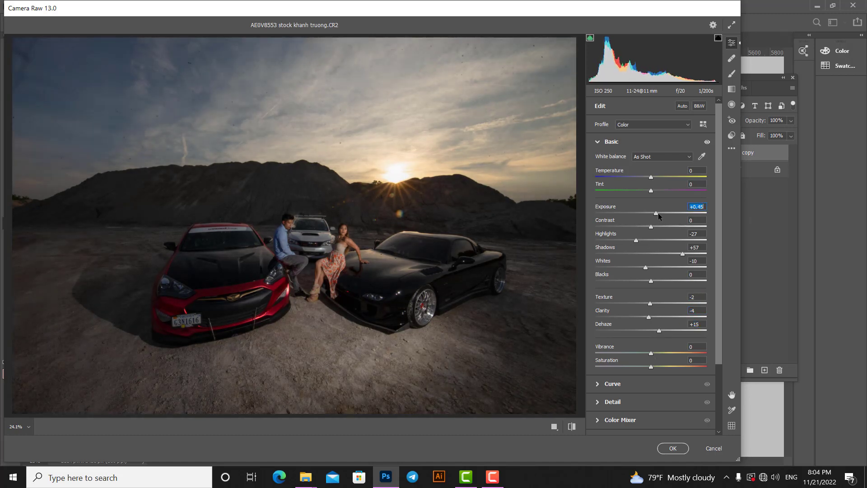
{"action": "left_click_drag", "start_coordinate": [651, 281], "coordinate": [657, 281]}
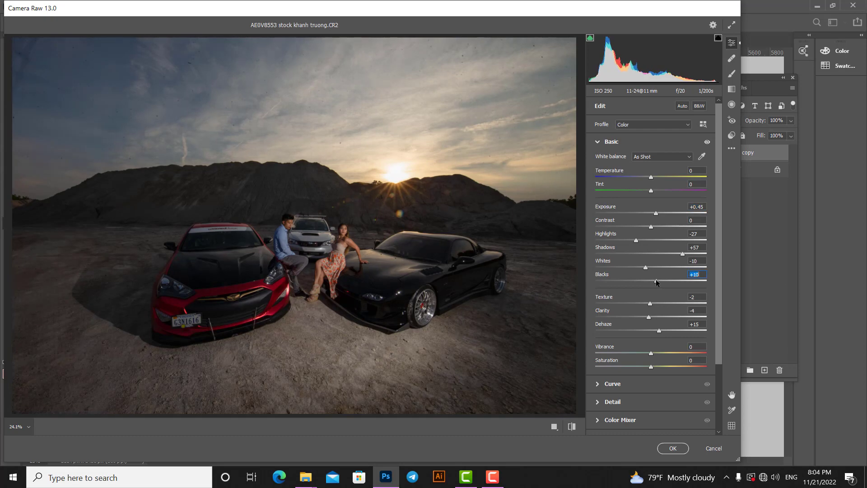
{"action": "left_click_drag", "start_coordinate": [682, 253], "coordinate": [688, 253]}
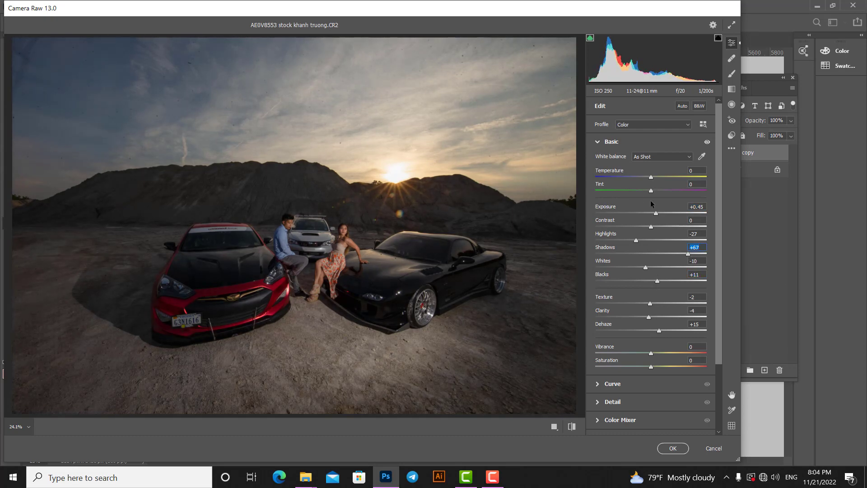
{"action": "left_click_drag", "start_coordinate": [651, 179], "coordinate": [652, 179]}
{"action": "mouse_move", "coordinate": [656, 330]}
{"action": "left_mouse_down"}
{"action": "mouse_move", "coordinate": [665, 331]}
{"action": "mouse_move", "coordinate": [656, 330]}
{"action": "left_mouse_up"}
{"action": "left_click_drag", "start_coordinate": [485, 260], "coordinate": [490, 253]}
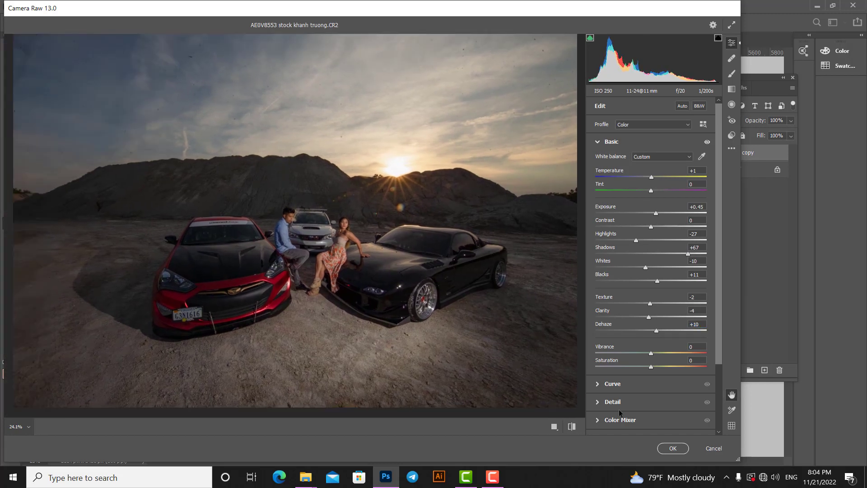
{"action": "left_click", "coordinate": [611, 141]}
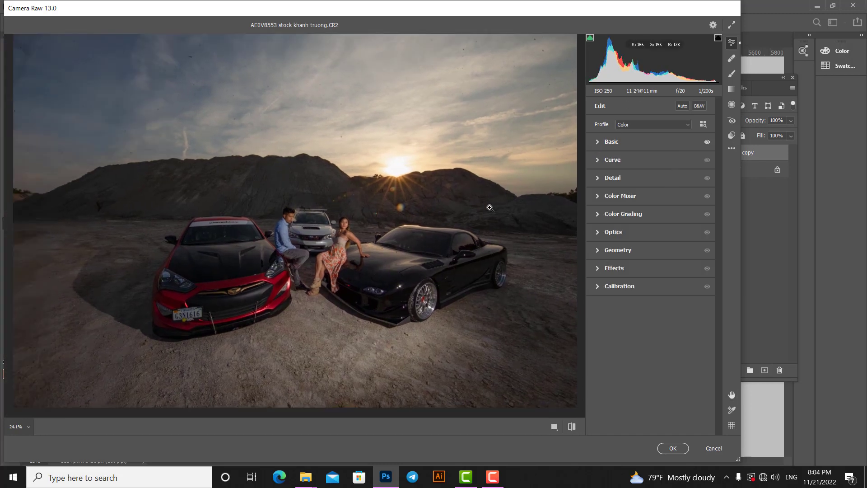
- Draw a graduated filter from the sky's upper edge down to just below the sun, with Temperature +17 and Highlights -54
{"action": "left_click", "coordinate": [732, 73]}
{"action": "left_click", "coordinate": [731, 89]}
{"action": "left_click_drag", "start_coordinate": [321, 37], "coordinate": [278, 181]}
{"action": "key", "text": "ctrl+z"}
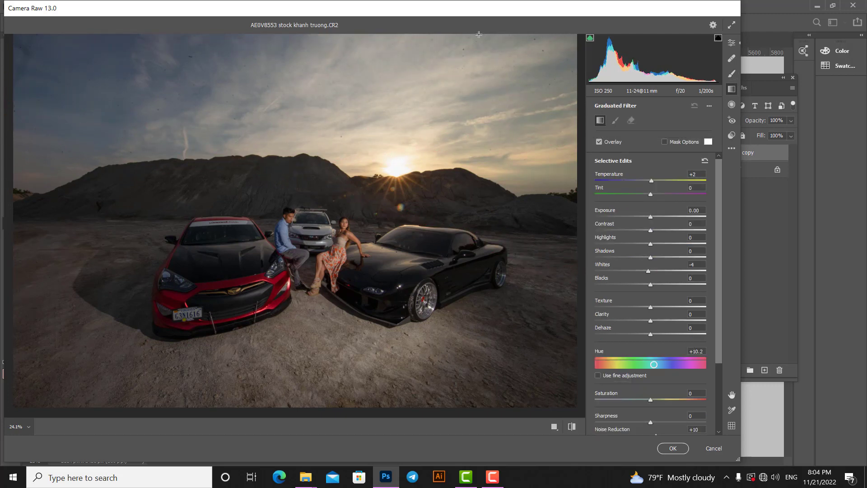
{"action": "left_click_drag", "start_coordinate": [451, 38], "coordinate": [417, 198]}
{"action": "left_click_drag", "start_coordinate": [651, 181], "coordinate": [660, 181]}
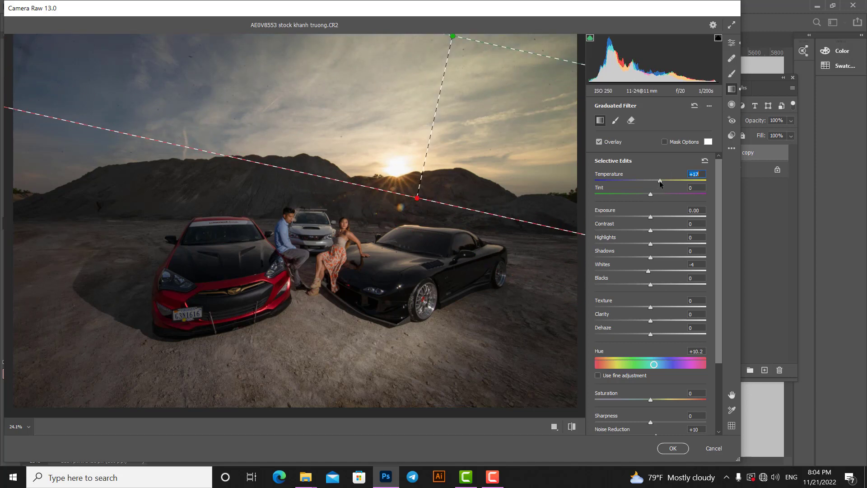
{"action": "left_click_drag", "start_coordinate": [651, 243], "coordinate": [622, 244]}
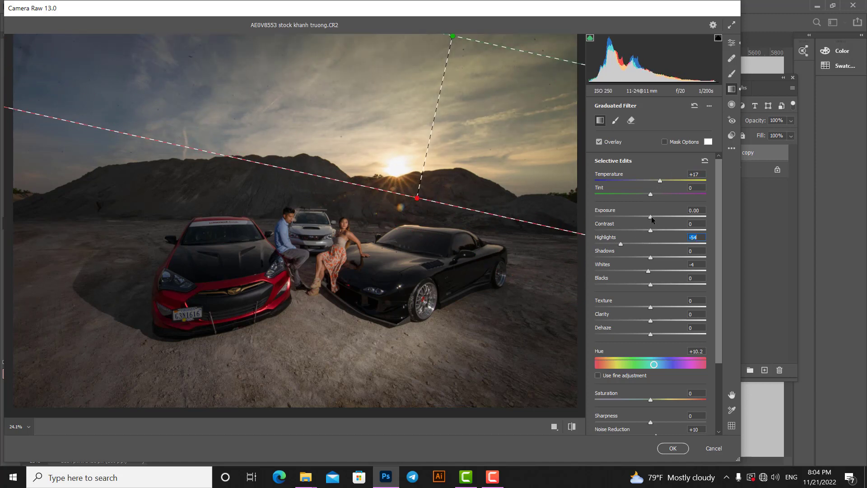
- Set the graduated filter's Exposure to -0.40, Shadows to +11, Hue to -6.6, Temperature to +93 and Tint to +26
{"action": "left_click_drag", "start_coordinate": [650, 217], "coordinate": [645, 217]}
{"action": "left_click_drag", "start_coordinate": [650, 257], "coordinate": [656, 257]}
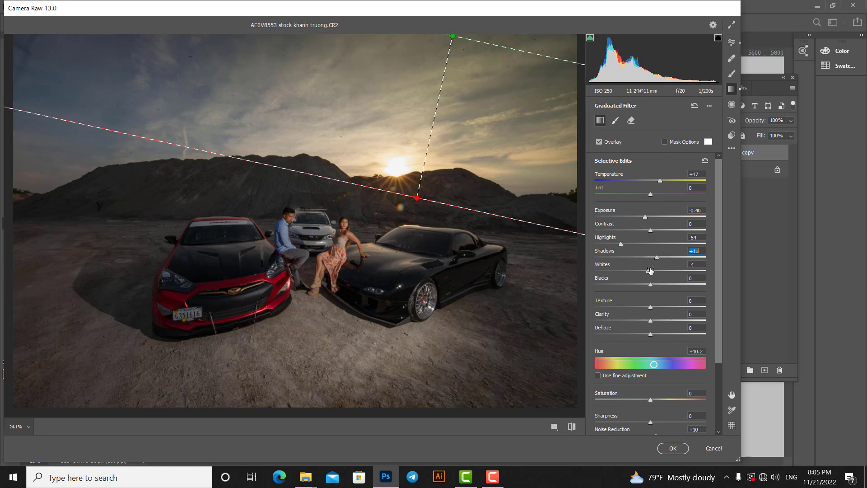
{"action": "mouse_move", "coordinate": [653, 364]}
{"action": "left_mouse_down"}
{"action": "mouse_move", "coordinate": [633, 362]}
{"action": "mouse_move", "coordinate": [672, 364]}
{"action": "mouse_move", "coordinate": [649, 368]}
{"action": "left_mouse_up"}
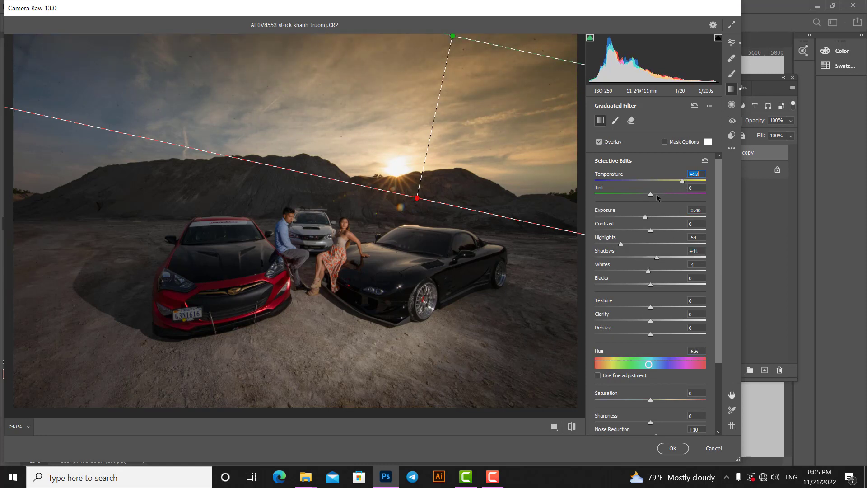
{"action": "left_click_drag", "start_coordinate": [658, 196], "coordinate": [702, 182]}
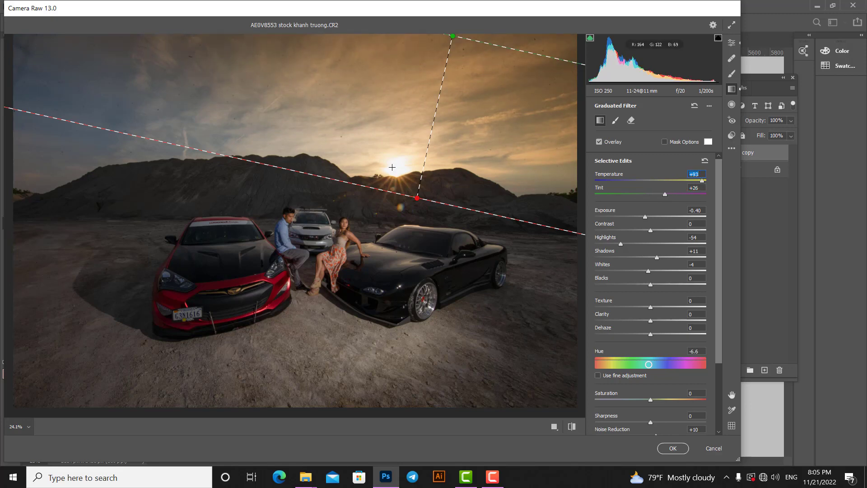
- Reshape the graduated filter so it fades from just above the sun to the foot of the hills
{"action": "left_click_drag", "start_coordinate": [410, 193], "coordinate": [417, 216]}
{"action": "left_click_drag", "start_coordinate": [452, 36], "coordinate": [423, 138]}
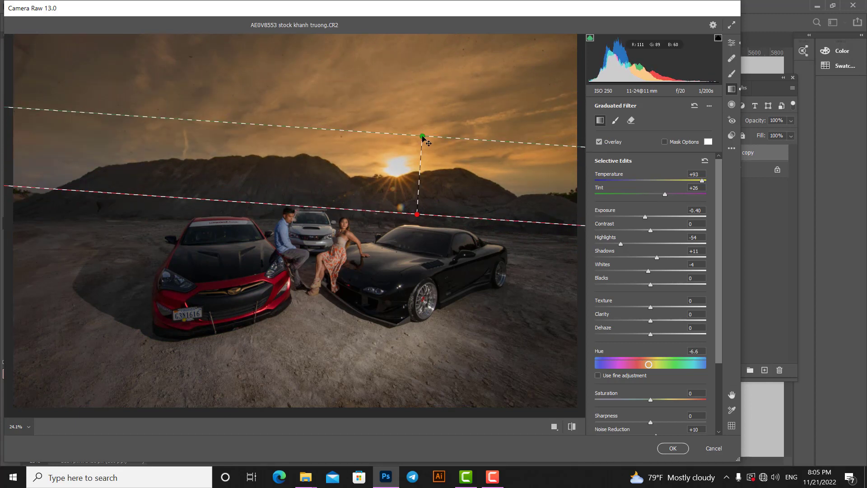
{"action": "left_click_drag", "start_coordinate": [418, 215], "coordinate": [418, 212]}
- Set the graduated filter's Contrast to +31, Tint to +60 and Temperature to +75
{"action": "key", "text": "space"}
{"action": "left_click_drag", "start_coordinate": [483, 182], "coordinate": [484, 200]}
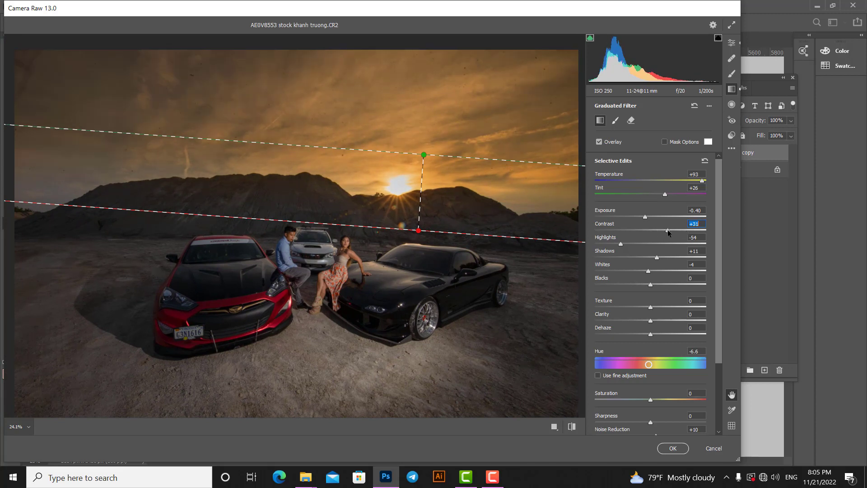
{"action": "key", "text": "Up"}
{"action": "key", "text": "Up"}
{"action": "key", "text": "Down"}
{"action": "key", "text": "Down"}
{"action": "key", "text": "Down"}
{"action": "left_click_drag", "start_coordinate": [702, 180], "coordinate": [680, 181]}
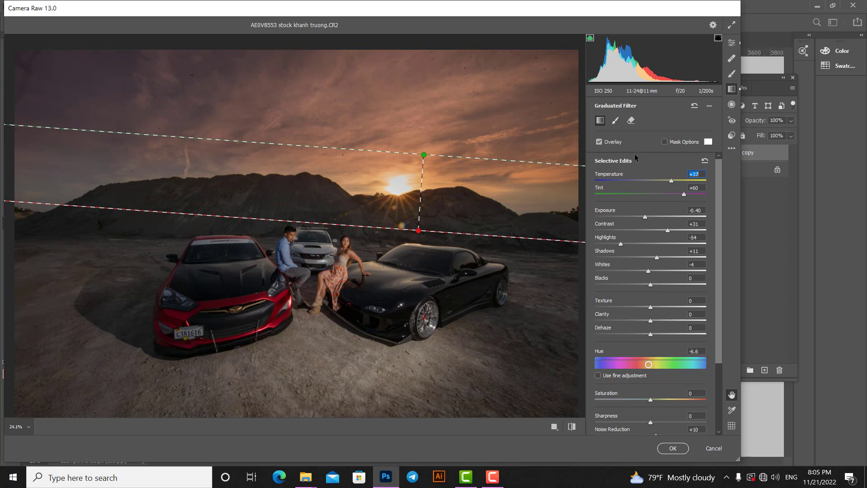
{"action": "left_click_drag", "start_coordinate": [684, 179], "coordinate": [691, 185]}
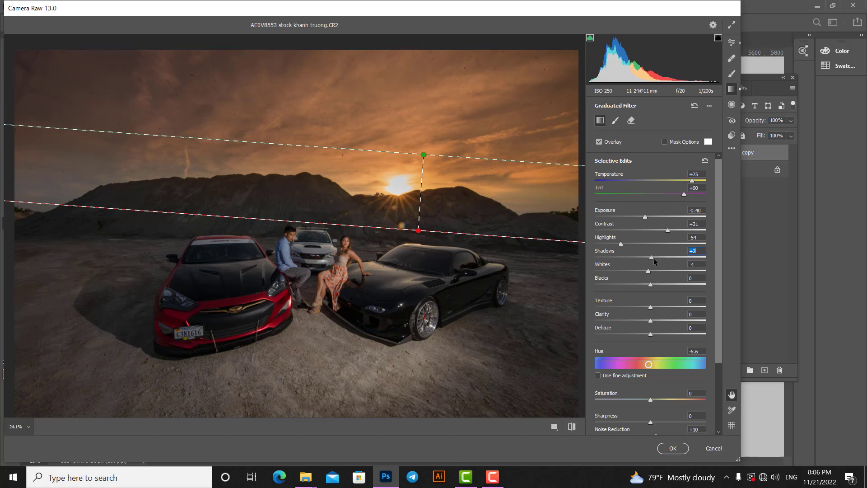
- Set the graduated filter's Shadows to +58 and lower its fade to run from the sun to the tops of the cars
{"action": "left_click_drag", "start_coordinate": [654, 259], "coordinate": [684, 256]}
{"action": "left_click_drag", "start_coordinate": [419, 230], "coordinate": [419, 228]}
{"action": "left_click_drag", "start_coordinate": [423, 155], "coordinate": [423, 178]}
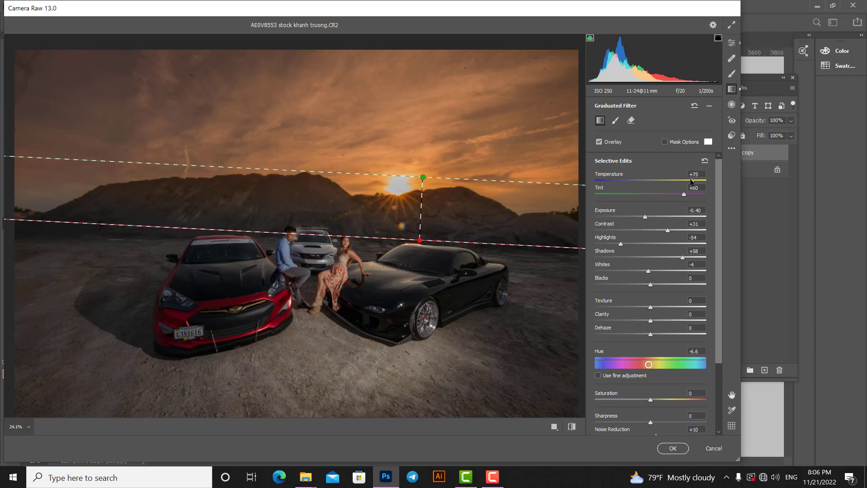
- Set the graduated filter's Temperature and Tint to +67, Dehaze to +7, Blacks to +16 and Hue to -3.7
{"action": "mouse_move", "coordinate": [684, 183]}
{"action": "left_mouse_down"}
{"action": "mouse_move", "coordinate": [667, 186]}
{"action": "mouse_move", "coordinate": [687, 185]}
{"action": "left_mouse_up"}
{"action": "mouse_move", "coordinate": [648, 336]}
{"action": "left_mouse_down"}
{"action": "mouse_move", "coordinate": [663, 329]}
{"action": "mouse_move", "coordinate": [655, 332]}
{"action": "left_mouse_up"}
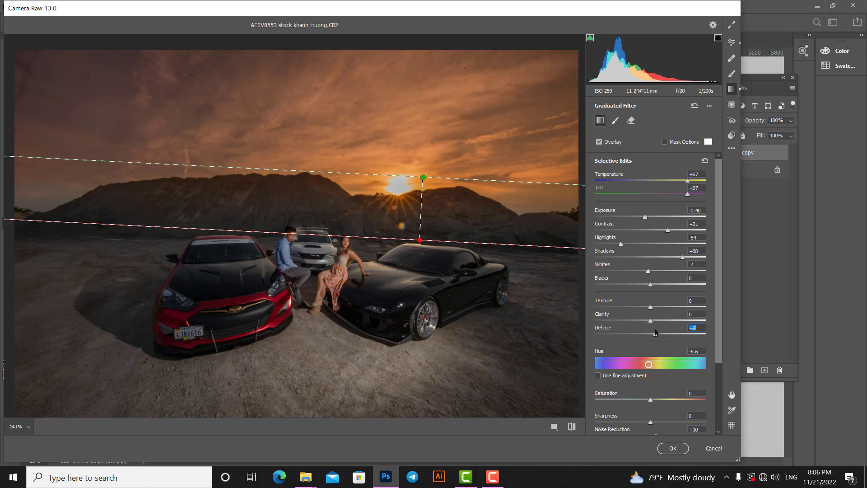
{"action": "mouse_move", "coordinate": [647, 286]}
{"action": "left_mouse_down"}
{"action": "mouse_move", "coordinate": [641, 279]}
{"action": "mouse_move", "coordinate": [657, 273]}
{"action": "left_mouse_up"}
{"action": "left_click_drag", "start_coordinate": [648, 364], "coordinate": [649, 362]}
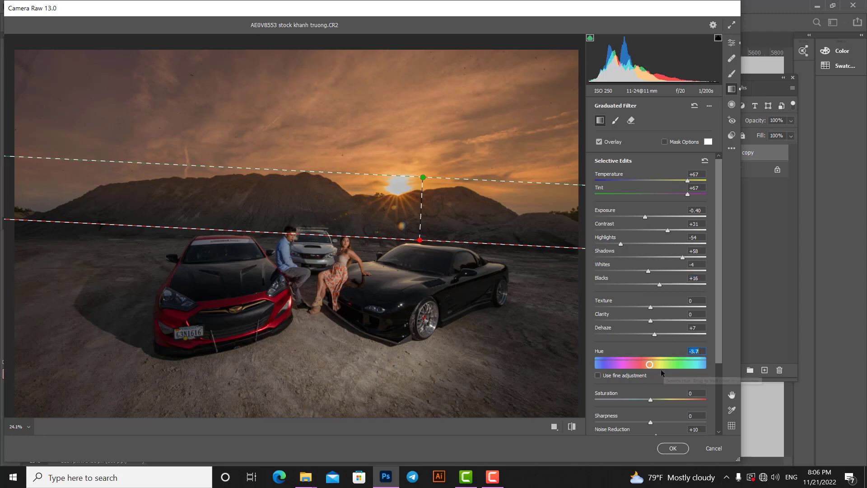
- Set the graduated filter's Saturation to +3, Clarity to +7, Texture to -1 and Whites to -12
{"action": "scroll", "coordinate": [652, 384], "scroll_direction": "down", "scroll_amount": 3}
{"action": "left_click_drag", "start_coordinate": [654, 308], "coordinate": [653, 304]}
{"action": "left_click_drag", "start_coordinate": [650, 231], "coordinate": [649, 216]}
{"action": "left_click_drag", "start_coordinate": [644, 181], "coordinate": [641, 183]}
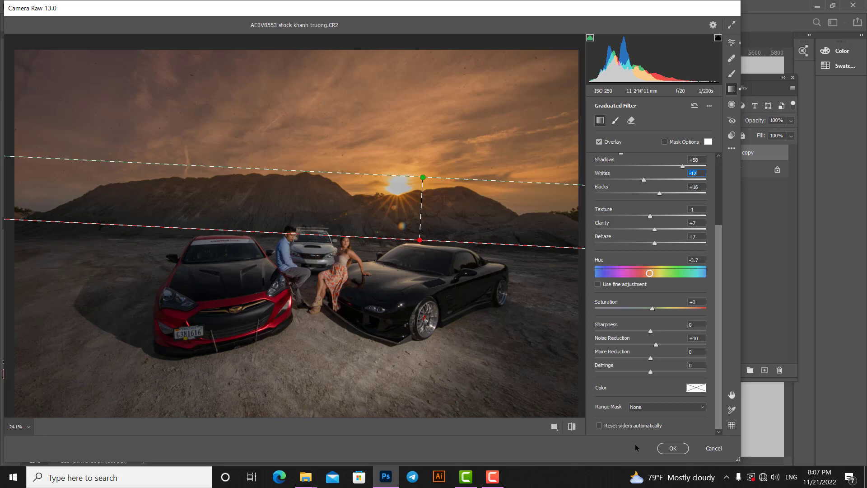
- Darken the shadows on the point curve with points at 177/176 and 90/73, and compare the photo with its default settings
{"action": "left_click", "coordinate": [732, 43]}
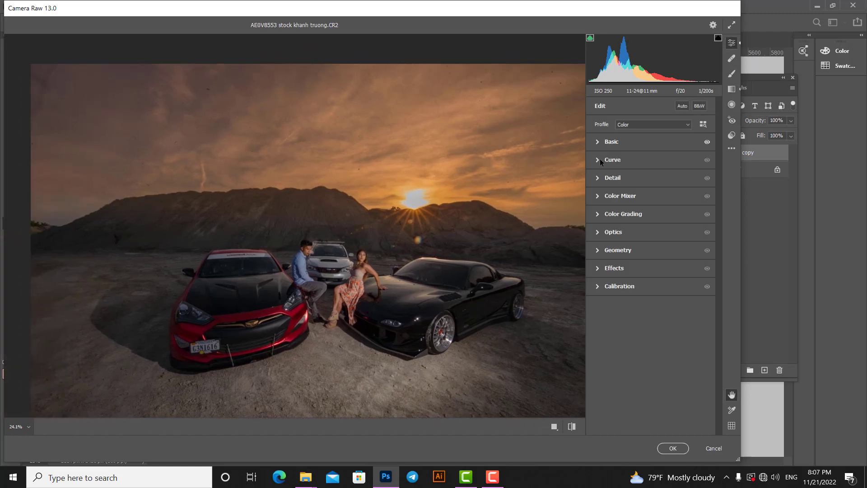
{"action": "left_click", "coordinate": [599, 159]}
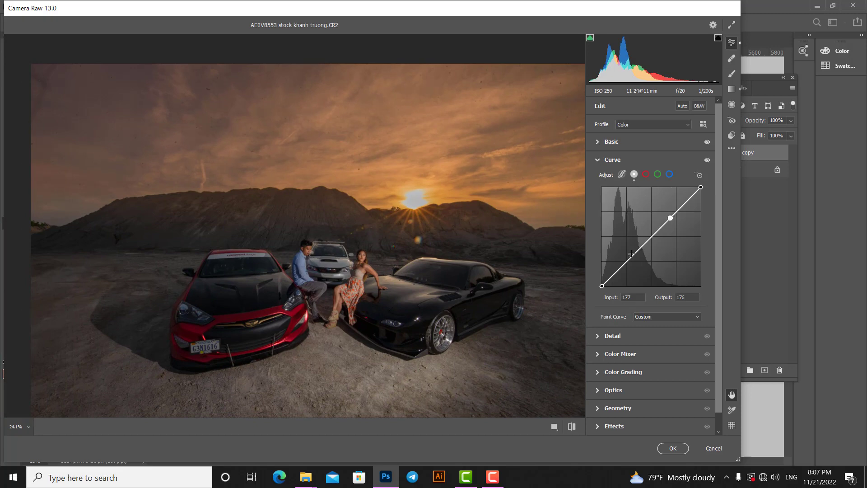
{"action": "left_click_drag", "start_coordinate": [630, 254], "coordinate": [636, 257]}
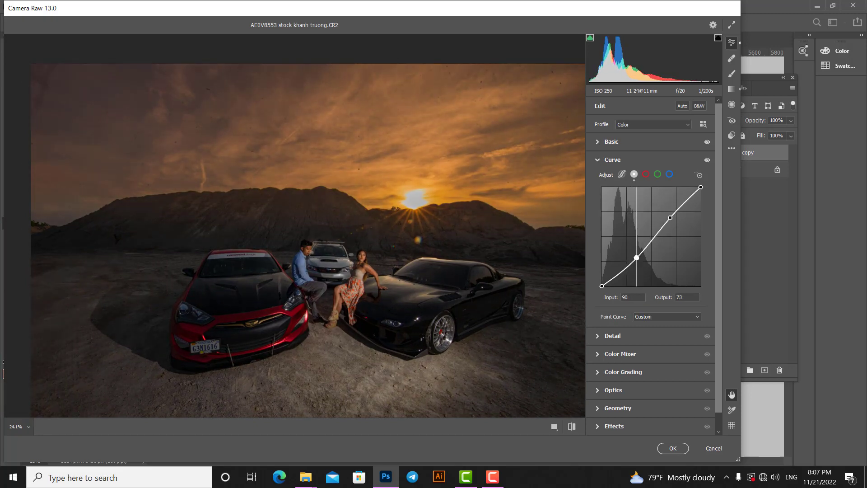
{"action": "left_click", "coordinate": [572, 427]}
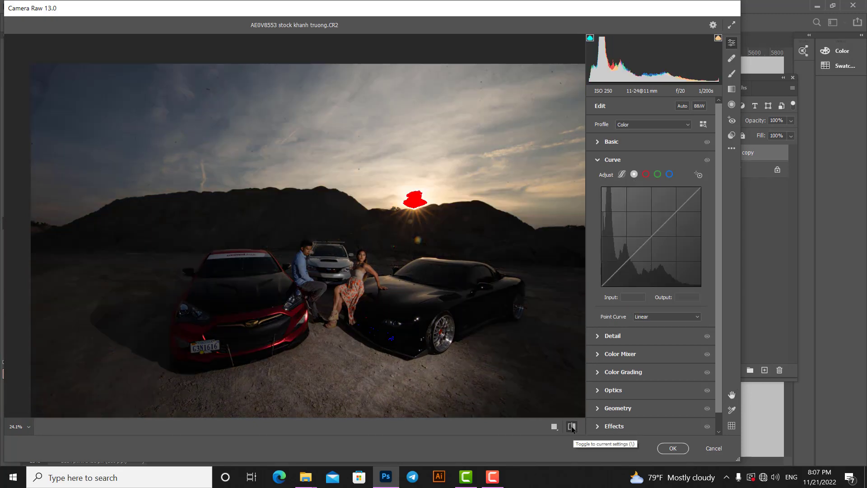
{"action": "left_click", "coordinate": [572, 426]}
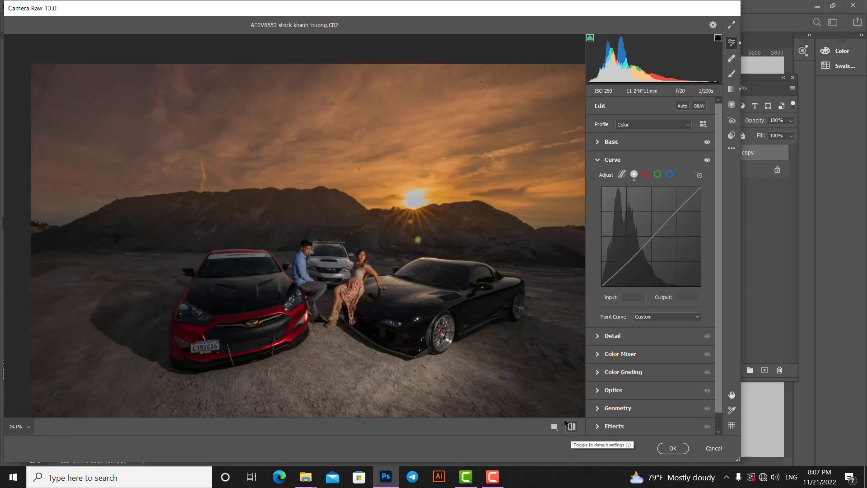
- Draw a radial filter around the couple and reset its local correction settings
{"action": "left_click", "coordinate": [732, 104]}
{"action": "left_click_drag", "start_coordinate": [325, 257], "coordinate": [393, 357]}
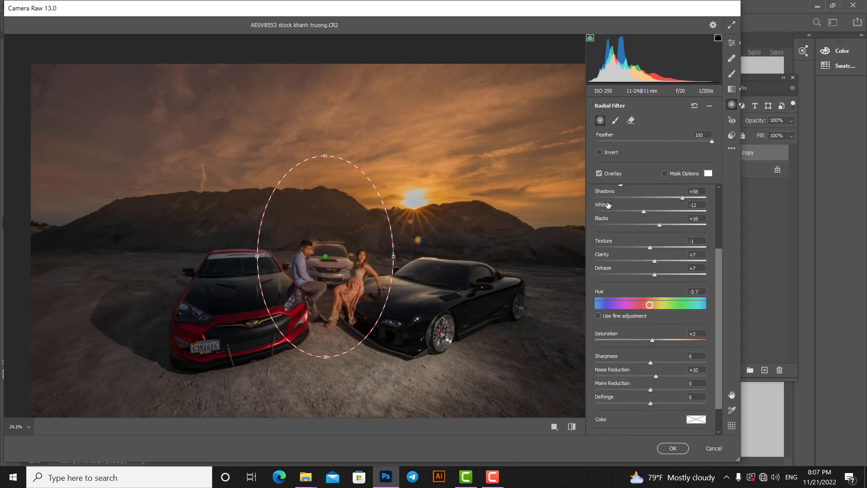
{"action": "double_click", "coordinate": [682, 198]}
{"action": "double_click", "coordinate": [659, 224]}
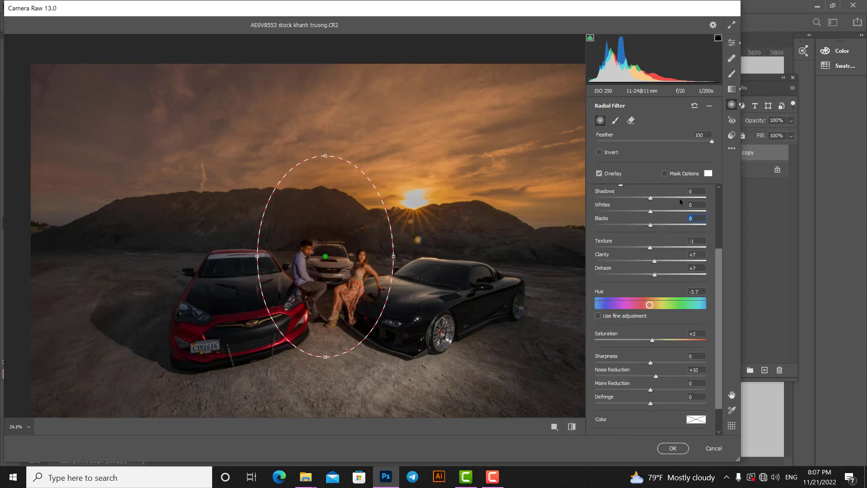
{"action": "left_click", "coordinate": [709, 106]}
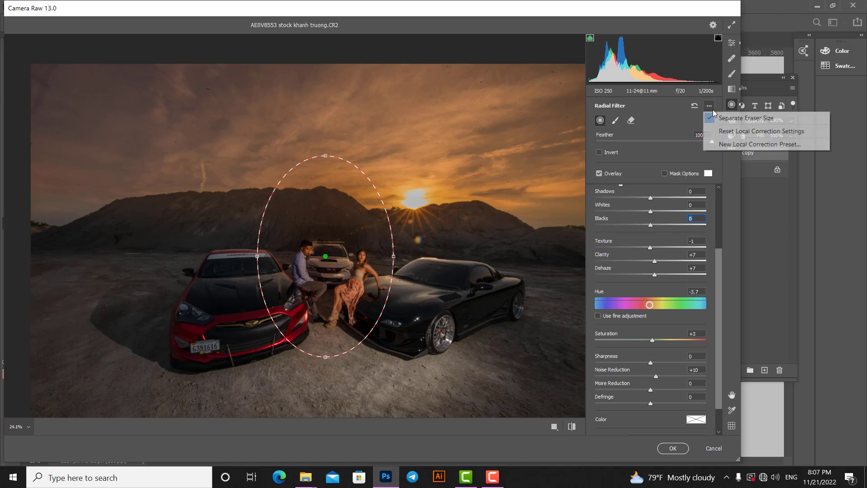
{"action": "left_click", "coordinate": [763, 132]}
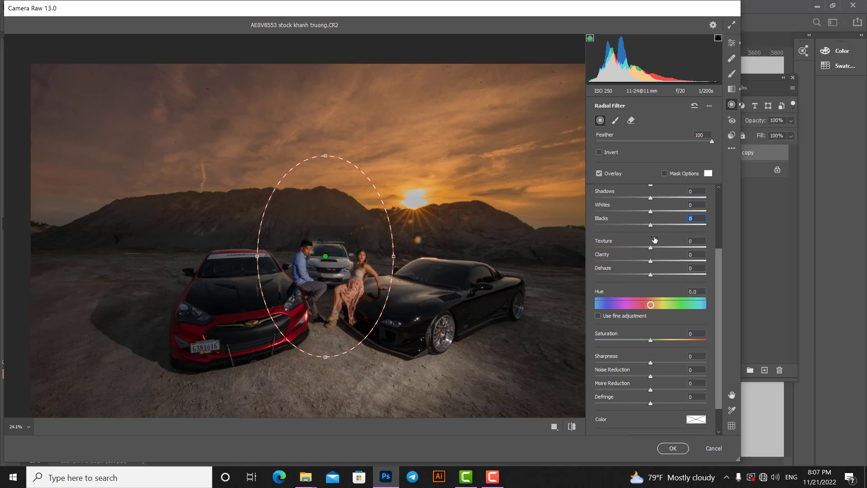
- Set the radial filter's Whites to +34, Shadows to -2 and Exposure to +0.85, and shrink its ellipse closely around the couple
{"action": "mouse_move", "coordinate": [667, 208]}
{"action": "left_mouse_down"}
{"action": "mouse_move", "coordinate": [679, 206]}
{"action": "mouse_move", "coordinate": [649, 196]}
{"action": "mouse_move", "coordinate": [664, 202]}
{"action": "left_mouse_up"}
{"action": "scroll", "coordinate": [654, 253], "scroll_direction": "up", "scroll_amount": 2}
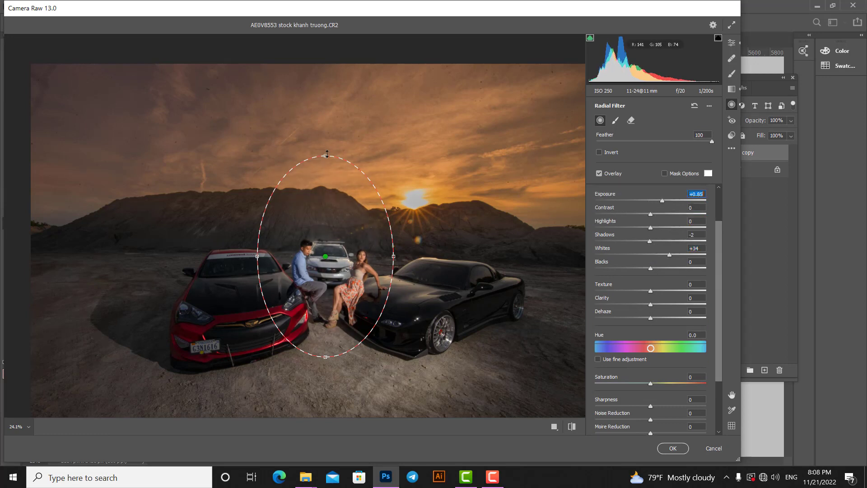
{"action": "left_click_drag", "start_coordinate": [326, 155], "coordinate": [325, 200]}
{"action": "left_click_drag", "start_coordinate": [257, 256], "coordinate": [287, 255]}
{"action": "left_click_drag", "start_coordinate": [325, 257], "coordinate": [381, 281]}
{"action": "left_click_drag", "start_coordinate": [331, 225], "coordinate": [331, 217]}
{"action": "left_click_drag", "start_coordinate": [332, 262], "coordinate": [333, 262]}
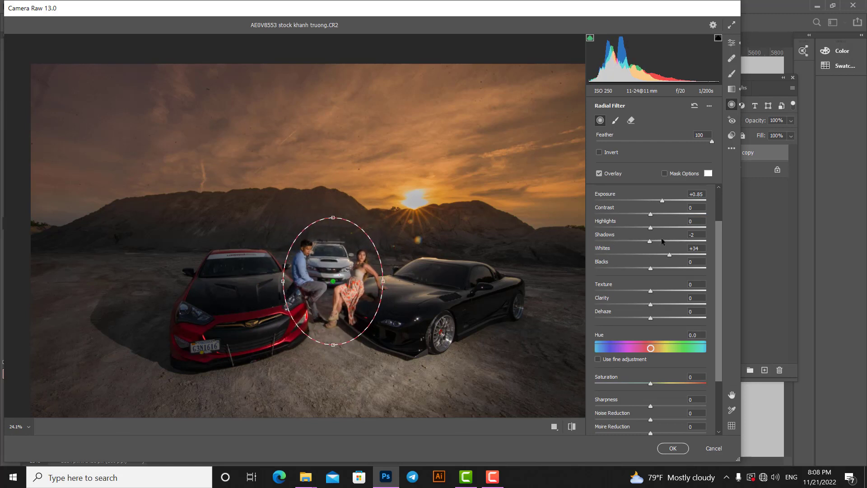
- Set the radial filter's Exposure to +1.25, Clarity to +5 and Dehaze to -7
{"action": "left_click_drag", "start_coordinate": [664, 202], "coordinate": [666, 203]}
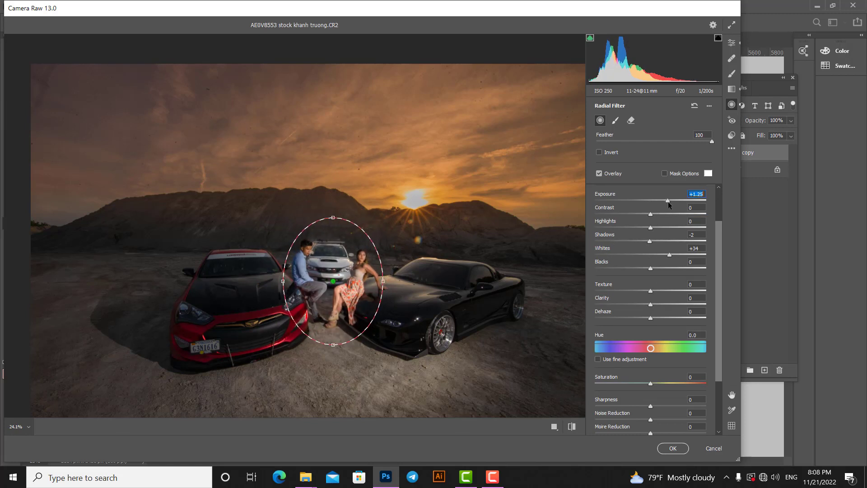
{"action": "left_click_drag", "start_coordinate": [650, 318], "coordinate": [655, 305]}
{"action": "left_click", "coordinate": [668, 200]}
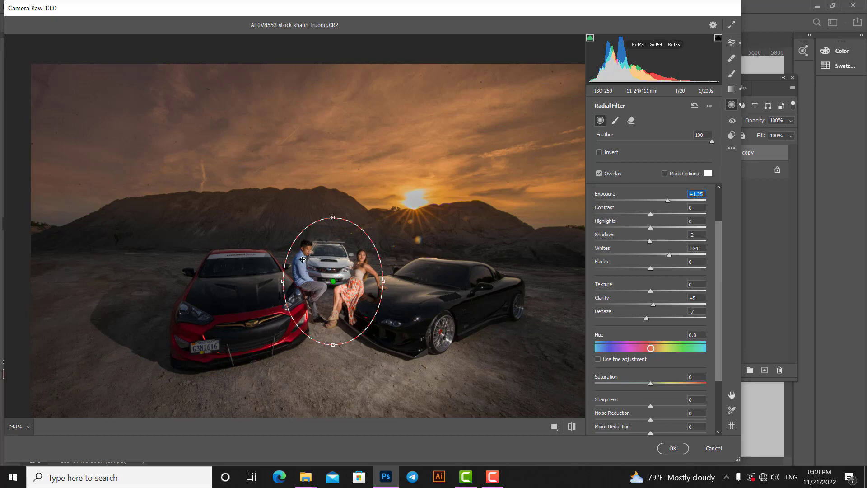
- Compare the graded photo with its default settings, both in full view and magnified on the couple
{"action": "left_click_drag", "start_coordinate": [333, 282], "coordinate": [334, 283]}
{"action": "left_click", "coordinate": [571, 426]}
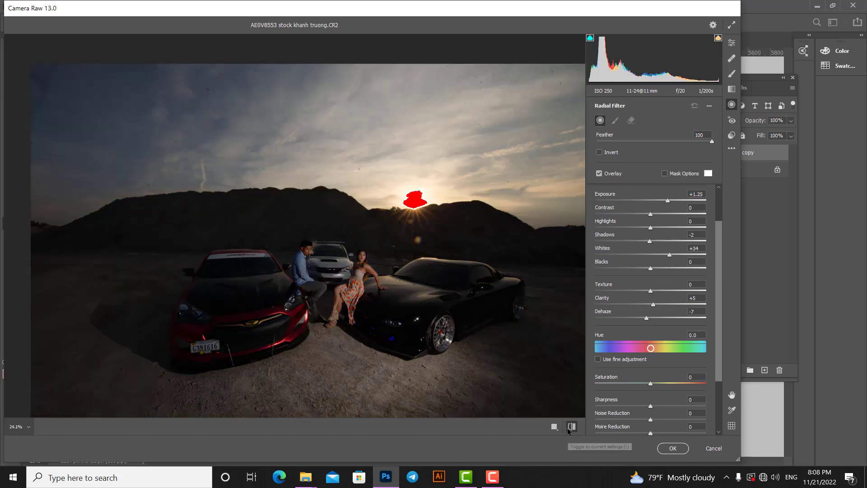
{"action": "left_click", "coordinate": [572, 426]}
{"action": "left_click", "coordinate": [732, 74]}
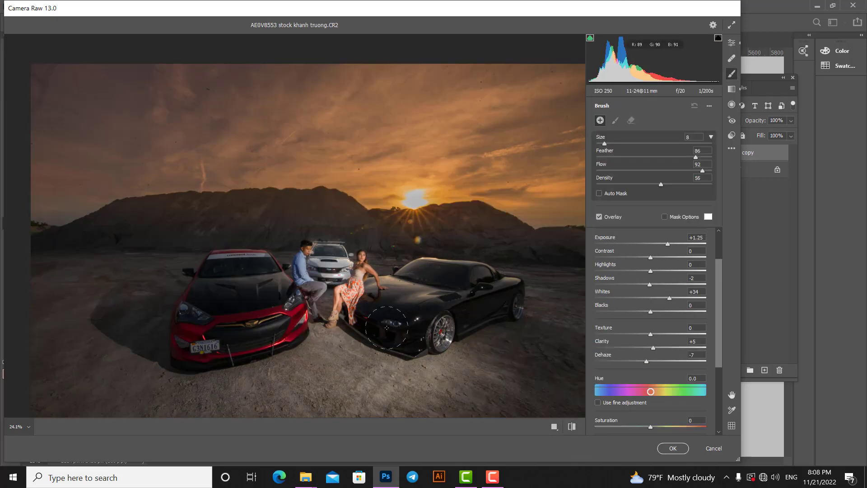
{"action": "left_click", "coordinate": [370, 317]}
{"action": "left_click", "coordinate": [346, 291]}
{"action": "left_click", "coordinate": [347, 293]}
{"action": "left_click_drag", "start_coordinate": [358, 310], "coordinate": [345, 131]}
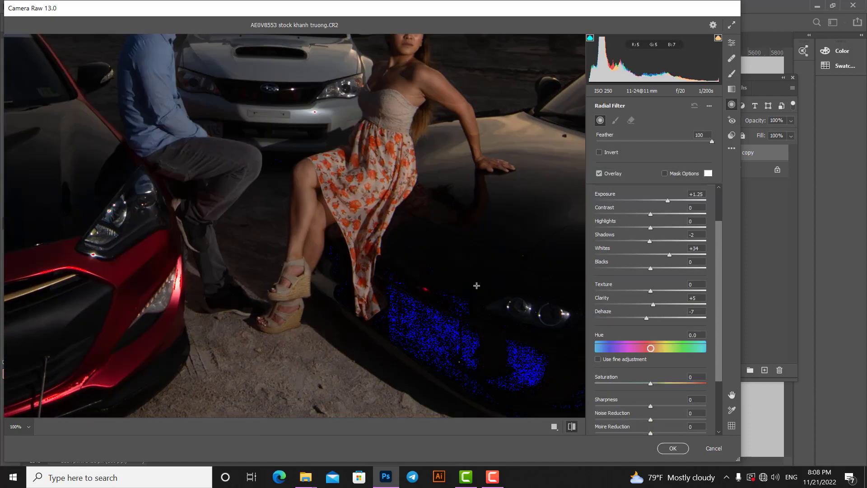
{"action": "left_click", "coordinate": [572, 427]}
{"action": "left_click", "coordinate": [573, 427]}
{"action": "left_click", "coordinate": [573, 427]}
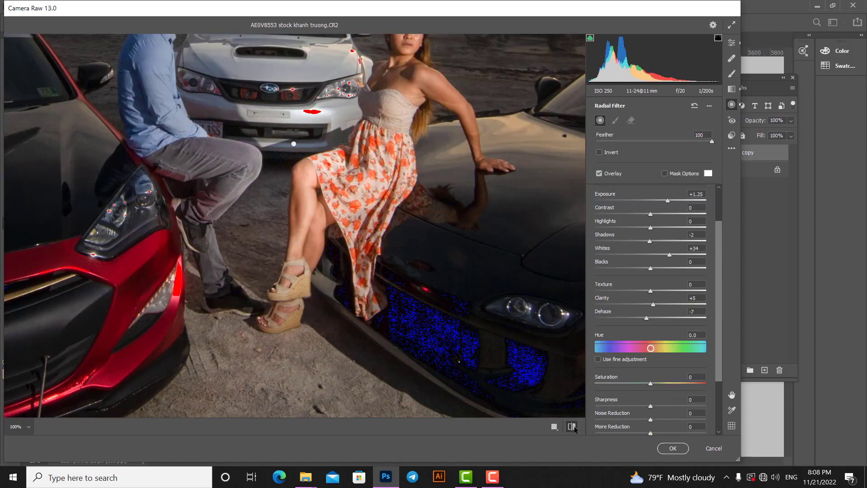
{"action": "left_click", "coordinate": [573, 427]}
{"action": "left_click", "coordinate": [573, 427]}
- Set the overall Blacks to +40 and shift the white balance Temperature of the whole photo to a cooler tone
{"action": "key", "text": "ctrl+minus"}
{"action": "key", "text": "ctrl+minus"}
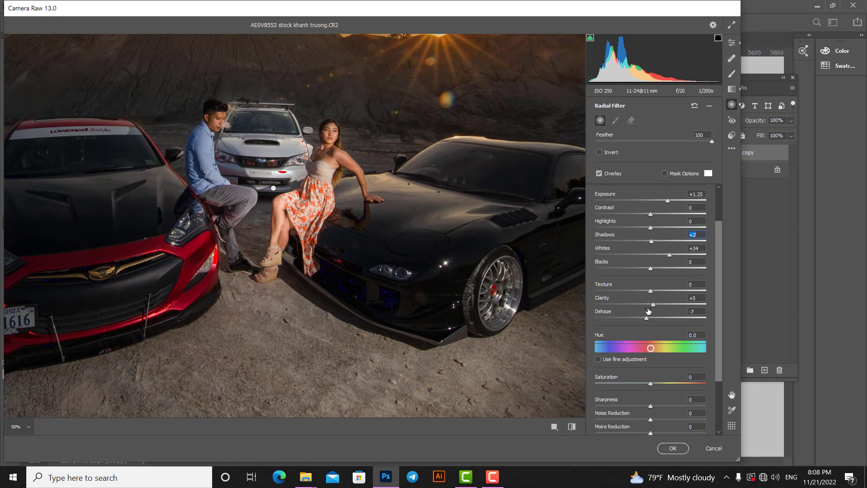
{"action": "key", "text": "e"}
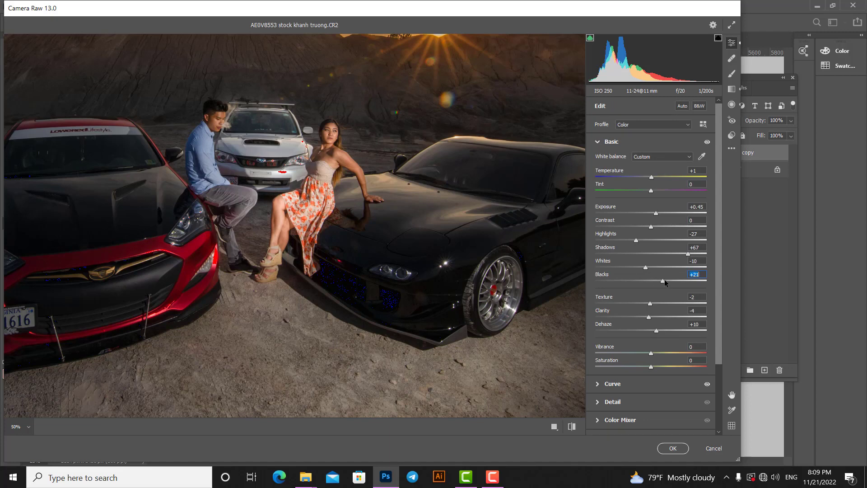
{"action": "left_click_drag", "start_coordinate": [664, 282], "coordinate": [672, 276]}
{"action": "left_click_drag", "start_coordinate": [551, 251], "coordinate": [519, 254]}
{"action": "scroll", "coordinate": [519, 253], "scroll_direction": "down", "scroll_amount": 4}
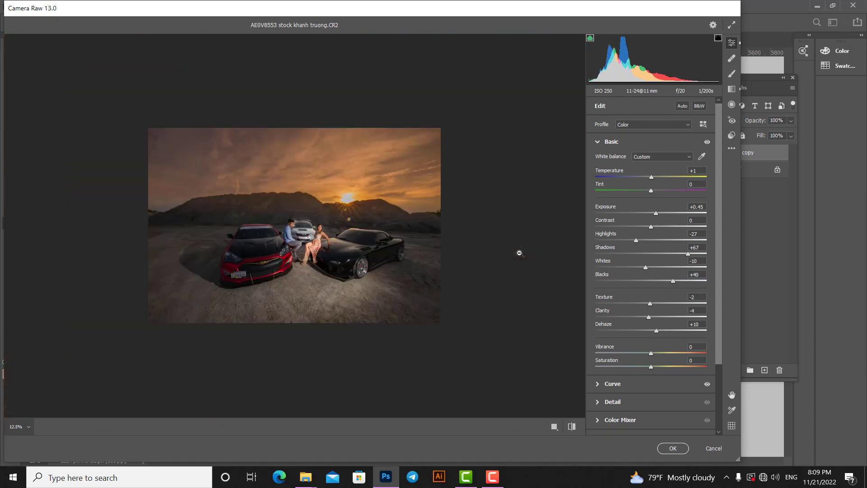
{"action": "scroll", "coordinate": [519, 253], "scroll_direction": "up", "scroll_amount": 1}
{"action": "scroll", "coordinate": [519, 253], "scroll_direction": "down", "scroll_amount": 1}
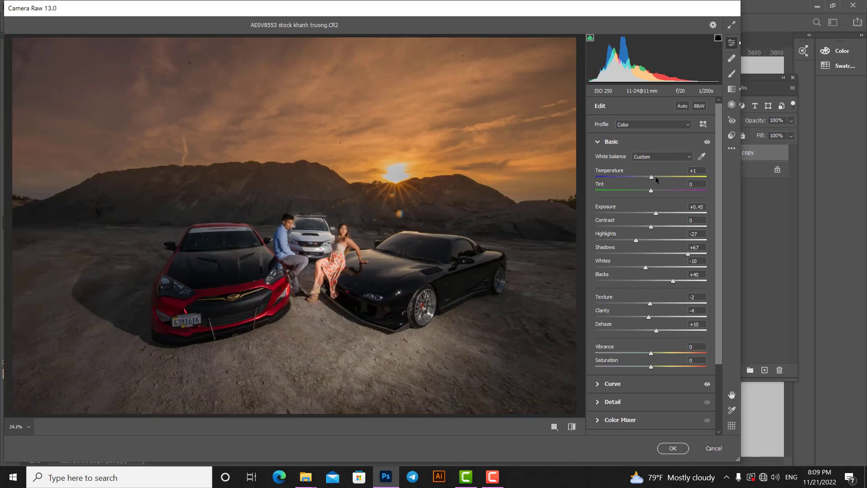
{"action": "left_click_drag", "start_coordinate": [655, 176], "coordinate": [642, 181]}
- Set the couple's radial filter to Temperature -5, Exposure +1.05 and Shadows +11, and compare the photo with its default settings
{"action": "left_click", "coordinate": [732, 105]}
{"action": "left_click_drag", "start_coordinate": [315, 255], "coordinate": [366, 319]}
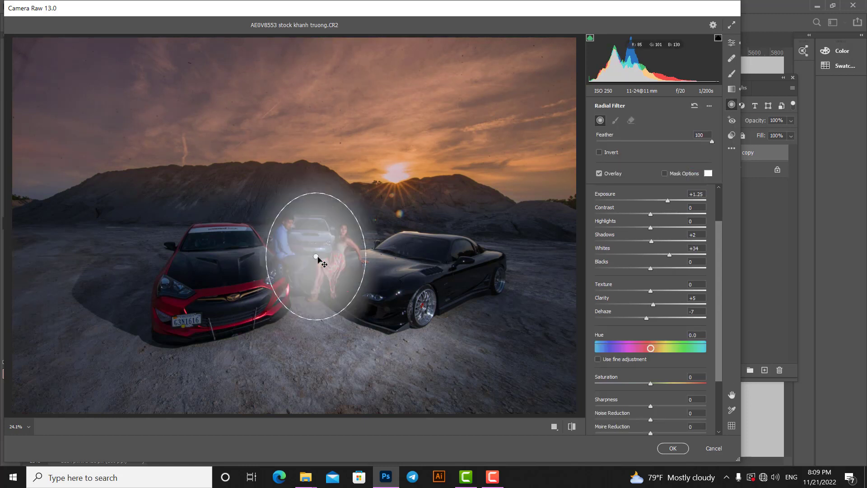
{"action": "scroll", "coordinate": [656, 254], "scroll_direction": "up", "scroll_amount": 2}
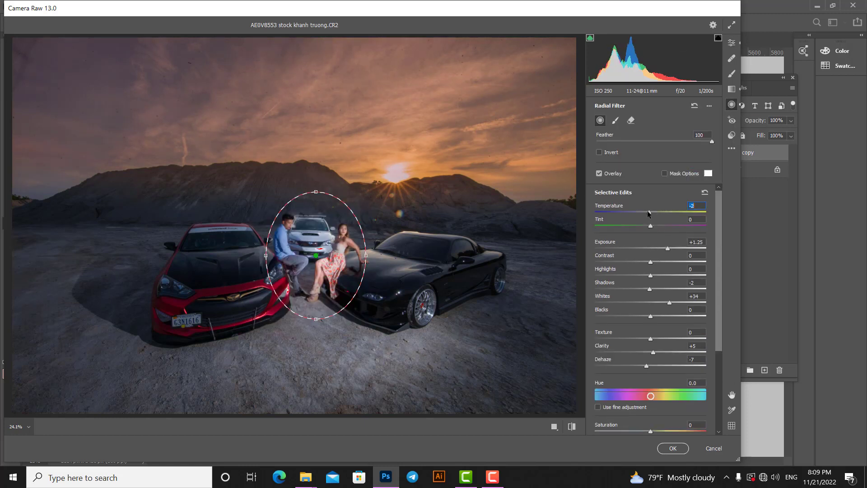
{"action": "scroll", "coordinate": [659, 349], "scroll_direction": "down", "scroll_amount": 4}
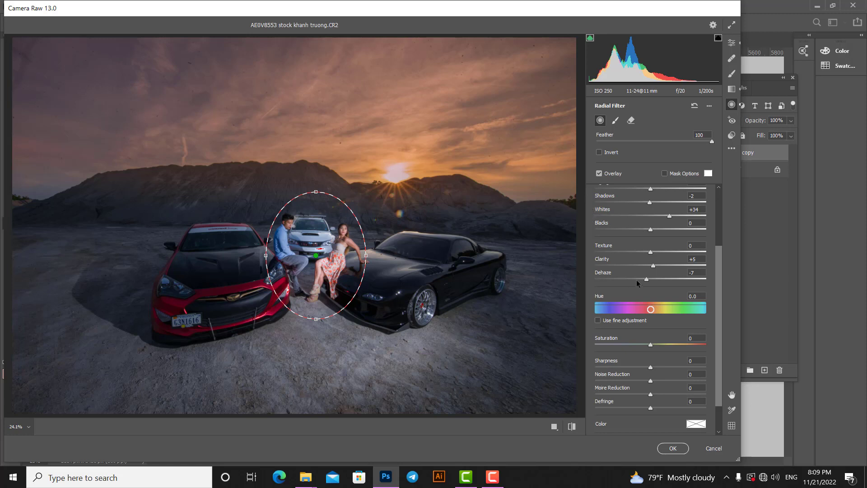
{"action": "scroll", "coordinate": [619, 376], "scroll_direction": "down", "scroll_amount": 1}
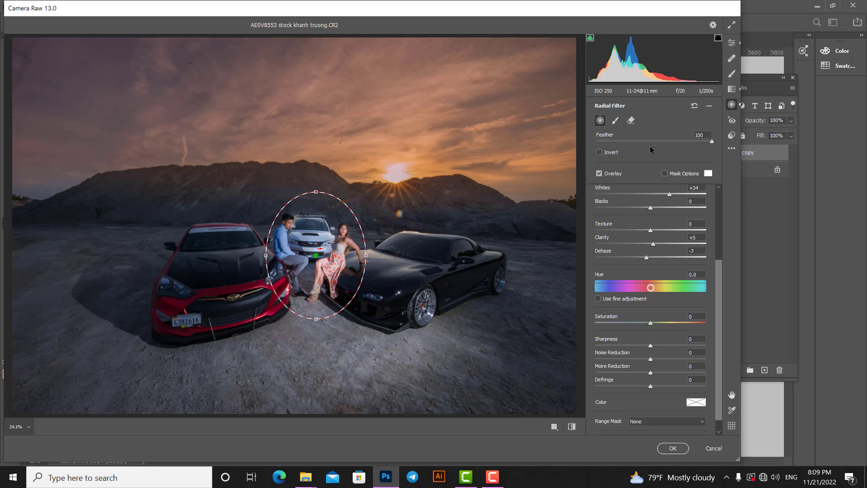
{"action": "scroll", "coordinate": [650, 226], "scroll_direction": "up", "scroll_amount": 5}
{"action": "left_click_drag", "start_coordinate": [669, 248], "coordinate": [665, 248]}
{"action": "left_click_drag", "start_coordinate": [649, 289], "coordinate": [656, 289]}
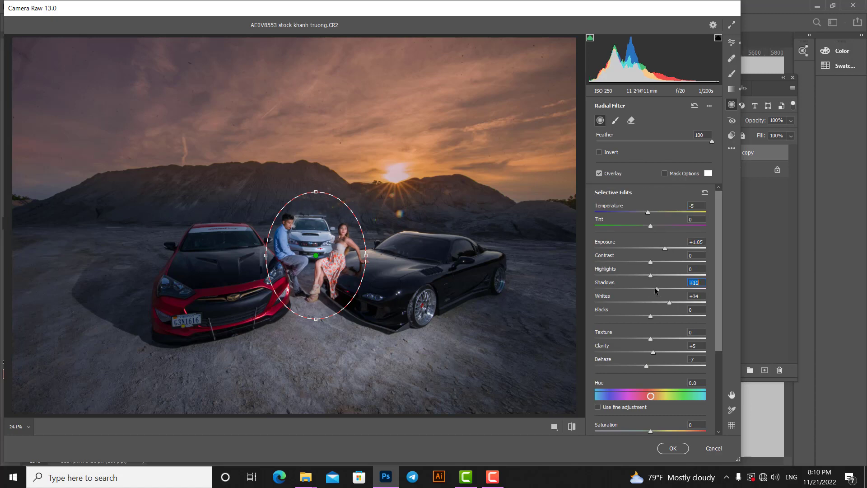
{"action": "left_click", "coordinate": [572, 427]}
{"action": "left_click", "coordinate": [572, 427]}
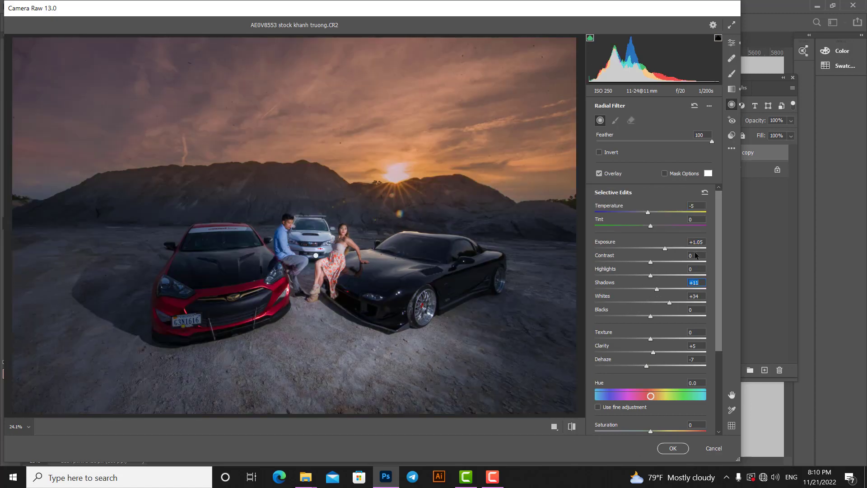
- Set the Color Mixer saturation of Oranges to +61 and Reds to -25, and apply the Camera Raw adjustments
{"action": "key", "text": "e"}
{"action": "scroll", "coordinate": [650, 271], "scroll_direction": "down", "scroll_amount": 5}
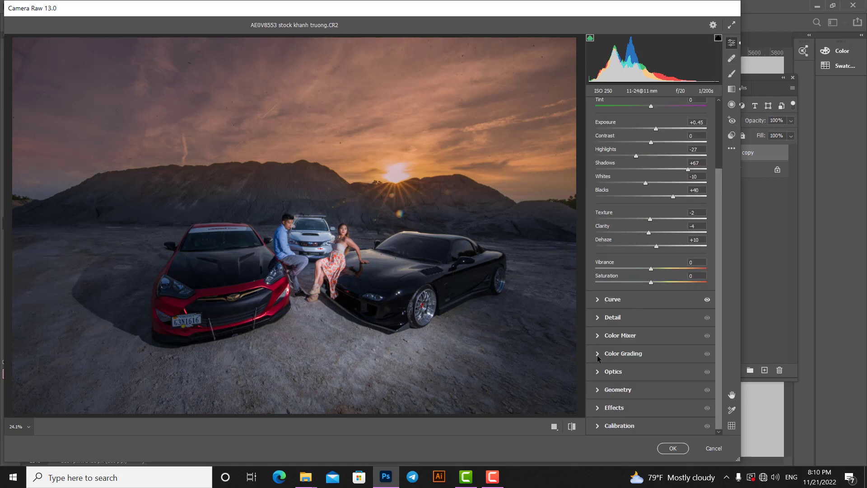
{"action": "left_click", "coordinate": [597, 335]}
{"action": "left_click_drag", "start_coordinate": [653, 261], "coordinate": [684, 258]}
{"action": "left_click", "coordinate": [655, 228]}
{"action": "left_click", "coordinate": [625, 223]}
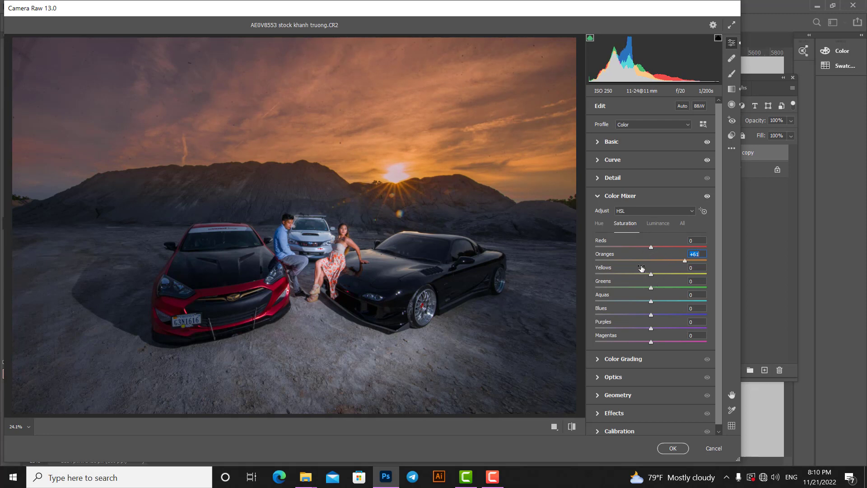
{"action": "left_click_drag", "start_coordinate": [662, 256], "coordinate": [640, 255]}
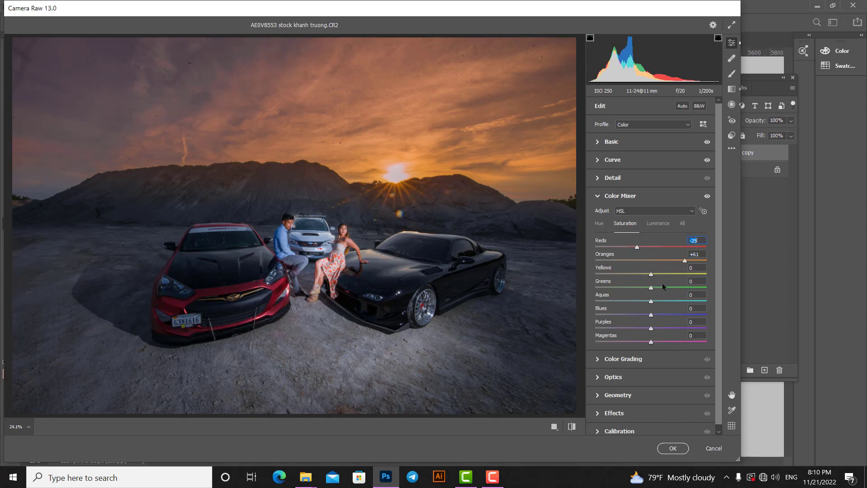
{"action": "key", "text": "Return"}
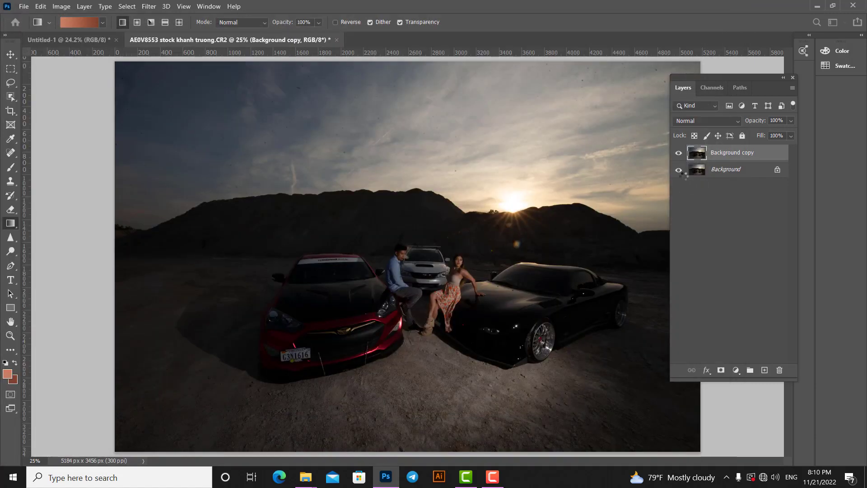
- Duplicate the graded layer and add a Color Balance adjustment layer above it
{"action": "key", "text": "ctrl+minus"}
{"action": "key", "text": "ctrl+j"}
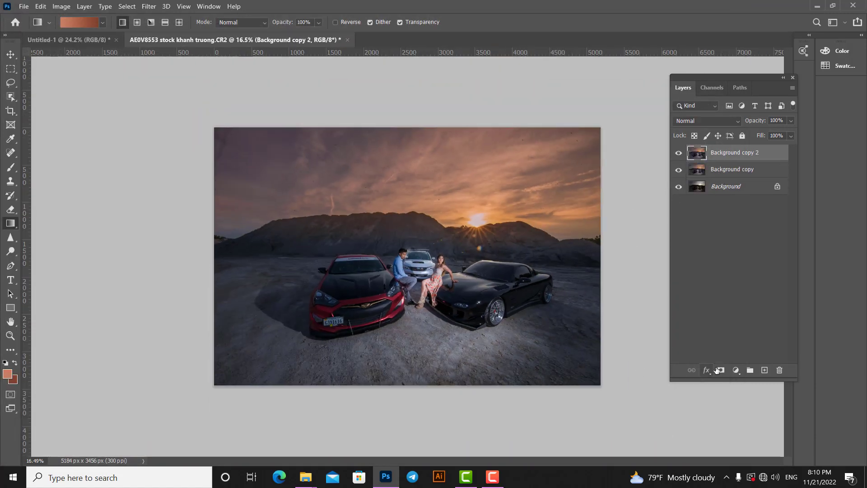
{"action": "left_click", "coordinate": [736, 370]}
{"action": "left_click", "coordinate": [750, 277]}
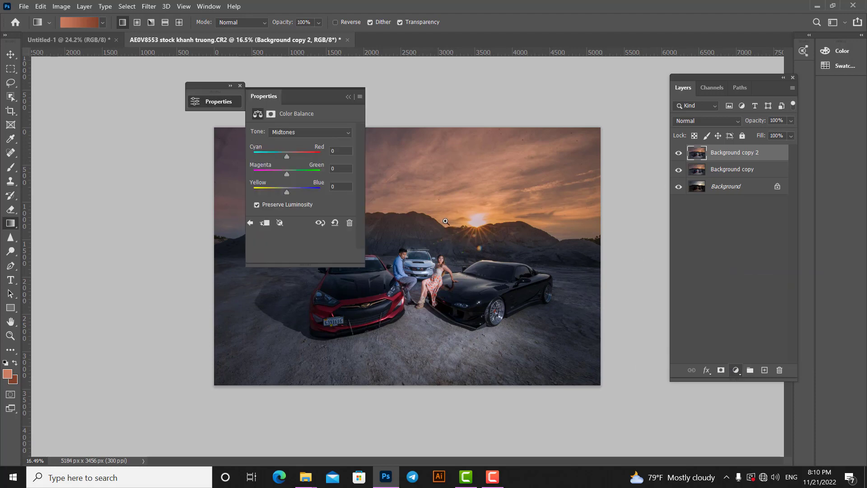
- Set the Color Balance highlights to about +48 red, +31 green and +11 blue, and the midtones to -3 magenta-green and -18 yellow-blue
{"action": "left_click", "coordinate": [289, 132]}
{"action": "left_click", "coordinate": [288, 158]}
{"action": "left_click_drag", "start_coordinate": [286, 156], "coordinate": [292, 193]}
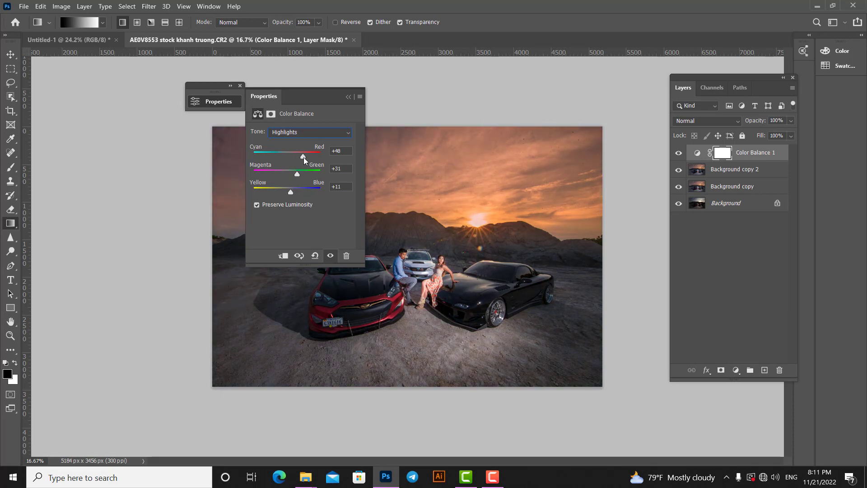
{"action": "left_click_drag", "start_coordinate": [304, 157], "coordinate": [305, 157]}
{"action": "left_click_drag", "start_coordinate": [297, 173], "coordinate": [296, 173]}
{"action": "left_click", "coordinate": [292, 152]}
{"action": "left_click_drag", "start_coordinate": [281, 189], "coordinate": [285, 174]}
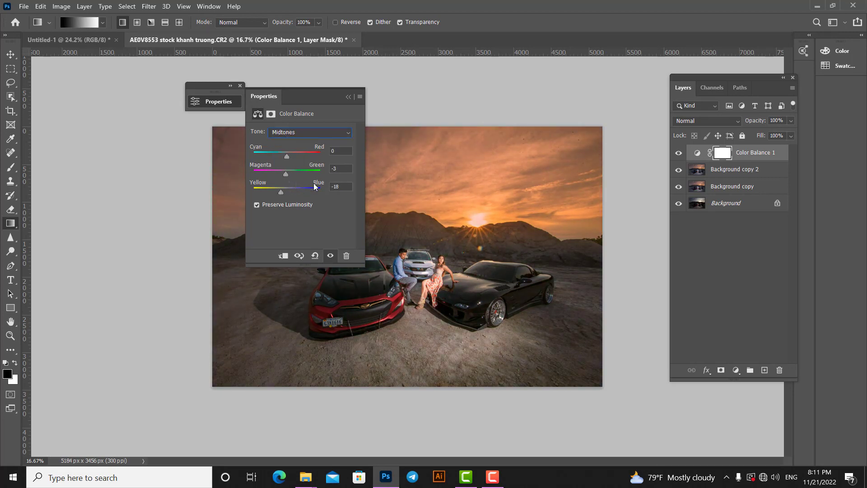
{"action": "left_click", "coordinate": [348, 97]}
- Invert the Color Balance layer's mask to black
{"action": "key", "text": "ctrl+i"}
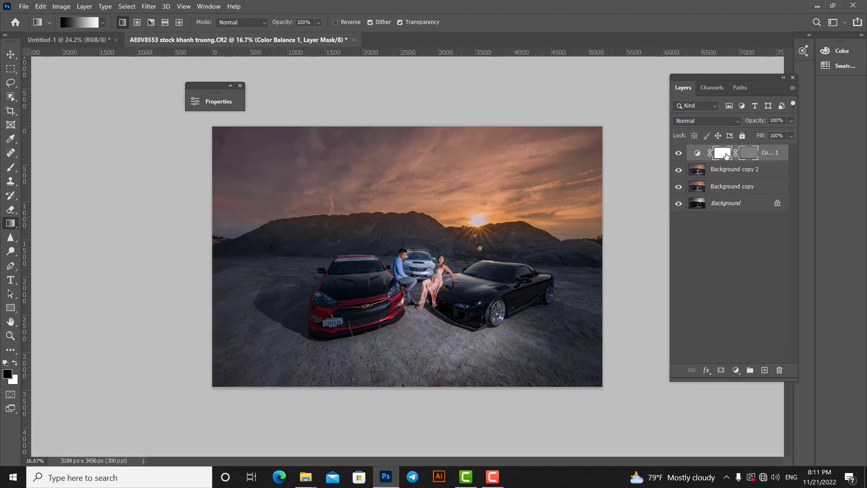
{"action": "key", "text": "ctrl+i"}
{"action": "key", "text": "ctrl+i"}
- Paint white at 30% brush opacity on the Color Balance mask over the sky and hills, and compare with the layer hidden
{"action": "key", "text": "b"}
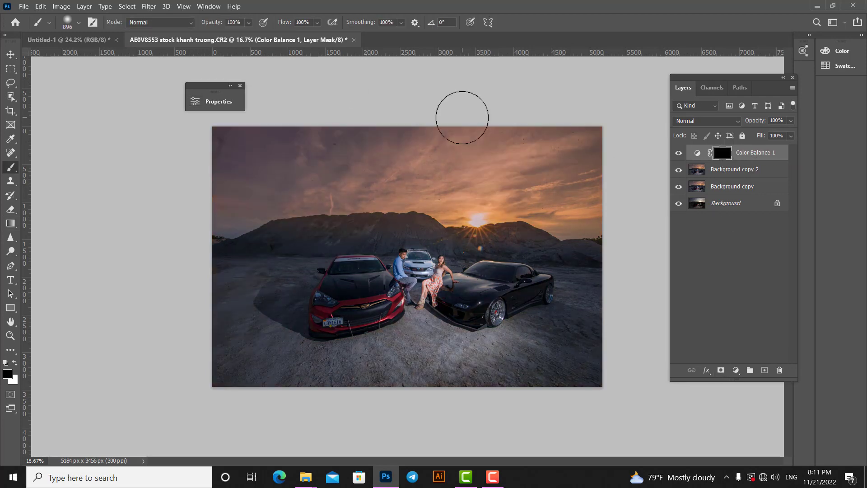
{"action": "key", "text": "x"}
{"action": "mouse_move", "coordinate": [482, 191]}
{"action": "left_mouse_down"}
{"action": "mouse_move", "coordinate": [400, 179]}
{"action": "mouse_move", "coordinate": [403, 147]}
{"action": "left_mouse_up"}
{"action": "mouse_move", "coordinate": [529, 213]}
{"action": "left_mouse_down"}
{"action": "mouse_move", "coordinate": [310, 215]}
{"action": "mouse_move", "coordinate": [574, 221]}
{"action": "left_mouse_up"}
{"action": "right_click", "coordinate": [538, 241], "text": "alt"}
{"action": "mouse_move", "coordinate": [502, 217]}
{"action": "left_mouse_down"}
{"action": "mouse_move", "coordinate": [383, 184]}
{"action": "mouse_move", "coordinate": [216, 242]}
{"action": "mouse_move", "coordinate": [609, 242]}
{"action": "left_mouse_up"}
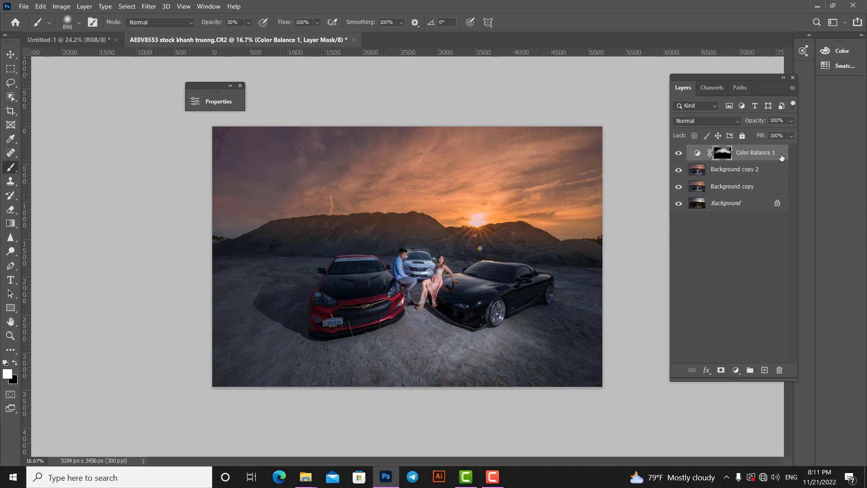
{"action": "left_click", "coordinate": [676, 155]}
{"action": "left_click", "coordinate": [677, 155]}
- Merge the Color Balance layer with the Background copy 2 layer
{"action": "left_click", "coordinate": [697, 153]}
{"action": "left_click", "coordinate": [741, 175], "text": "ctrl"}
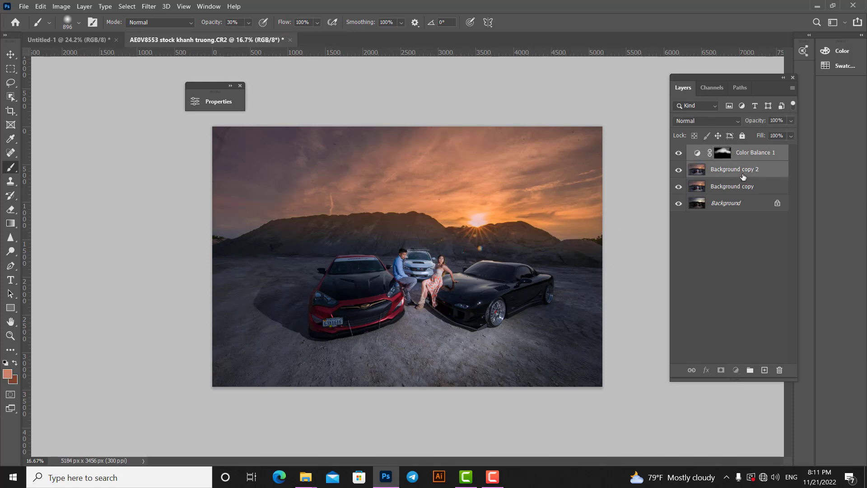
{"action": "left_click", "coordinate": [747, 156], "text": "ctrl"}
{"action": "left_click", "coordinate": [746, 157], "text": "ctrl"}
{"action": "key", "text": "ctrl+e"}
- Add a Vibrance adjustment layer with Vibrance +76 and Saturation +3
{"action": "left_click", "coordinate": [736, 370]}
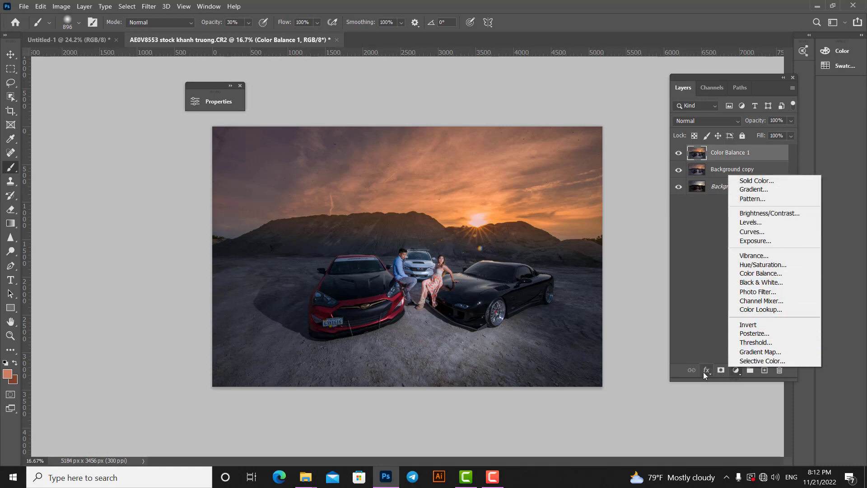
{"action": "left_click", "coordinate": [754, 255]}
{"action": "left_click_drag", "start_coordinate": [300, 140], "coordinate": [303, 167]}
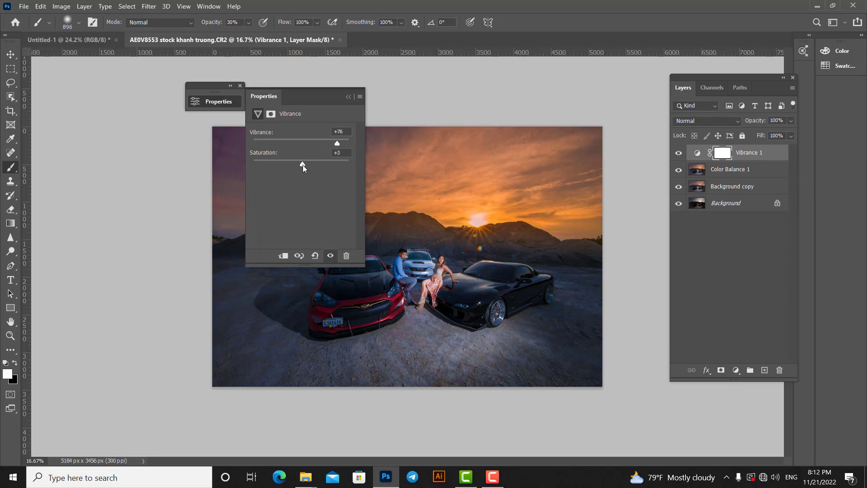
{"action": "left_click", "coordinate": [348, 97]}
- Invert the Vibrance layer's mask to black and paint white at 30% opacity over the sunset sky and hills
{"action": "key", "text": "ctrl+i"}
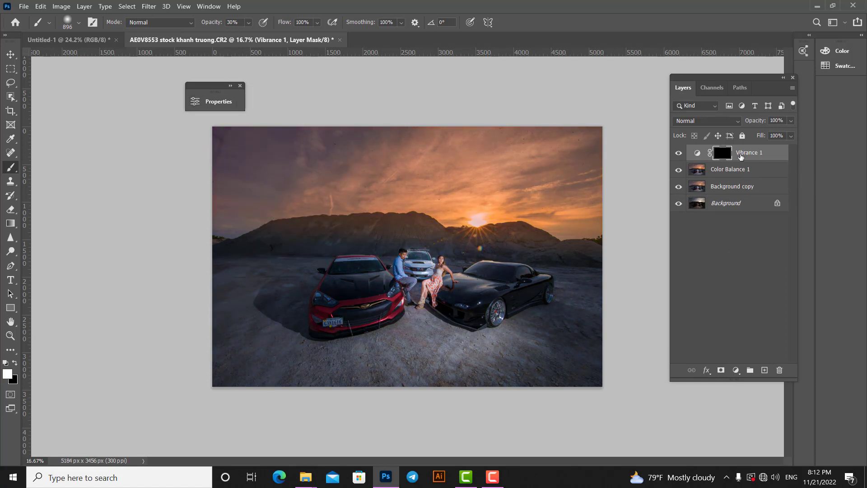
{"action": "mouse_move", "coordinate": [467, 186]}
{"action": "left_mouse_down"}
{"action": "mouse_move", "coordinate": [485, 184]}
{"action": "mouse_move", "coordinate": [529, 217]}
{"action": "left_mouse_up"}
{"action": "key", "text": "x"}
{"action": "key", "text": "x"}
{"action": "left_click_drag", "start_coordinate": [593, 234], "coordinate": [448, 245]}
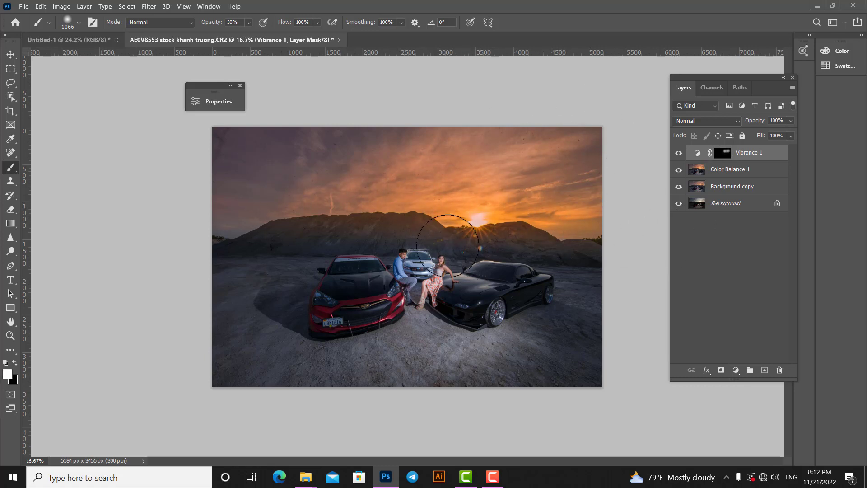
{"action": "left_click", "coordinate": [429, 263], "text": "ctrl"}
{"action": "left_click", "coordinate": [429, 263], "text": "ctrl"}
{"action": "left_click", "coordinate": [429, 263], "text": "ctrl"}
{"action": "left_click", "coordinate": [508, 253], "text": "ctrl"}
{"action": "key", "text": "ctrl+0"}
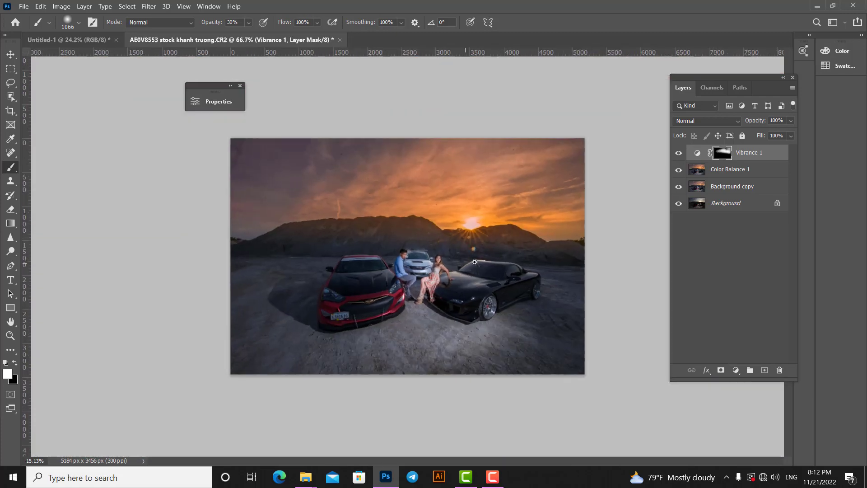
- Merge the Vibrance layer with the layer below it and duplicate the merged layer
{"action": "left_click", "coordinate": [743, 153]}
{"action": "left_click", "coordinate": [736, 173], "text": "ctrl"}
{"action": "key", "text": "ctrl+e"}
{"action": "key", "text": "ctrl+j"}
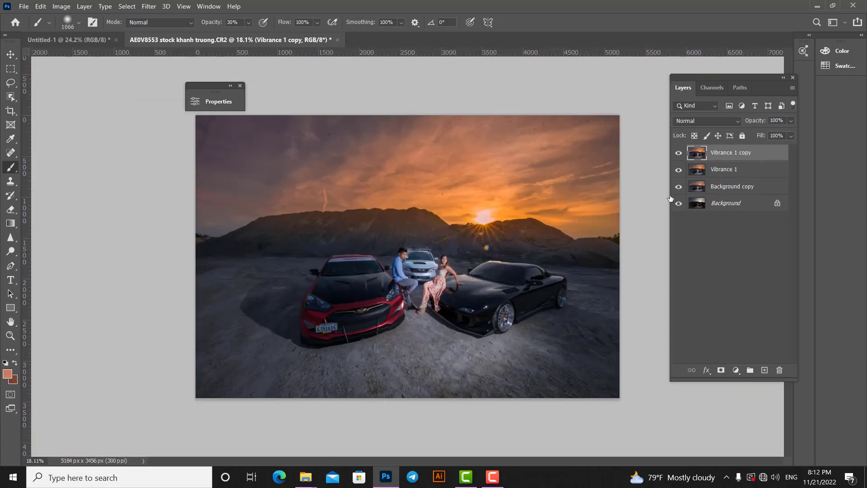
- Open the SkinFiner filter on the duplicated layer and magnify the couple to 1:1 in its preview
{"action": "key", "text": "ctrl+plus"}
{"action": "key", "text": "ctrl+plus"}
{"action": "key", "text": "ctrl+plus"}
{"action": "key", "text": "ctrl+plus"}
{"action": "left_click", "coordinate": [105, 6]}
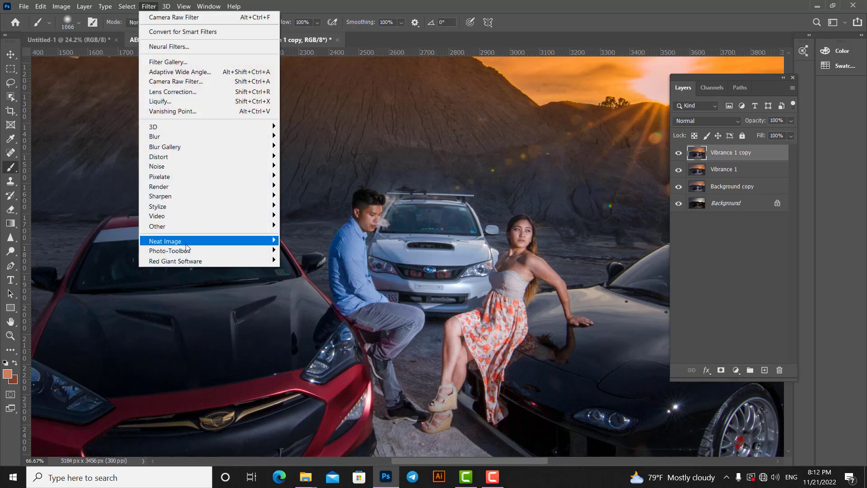
{"action": "left_click", "coordinate": [291, 251]}
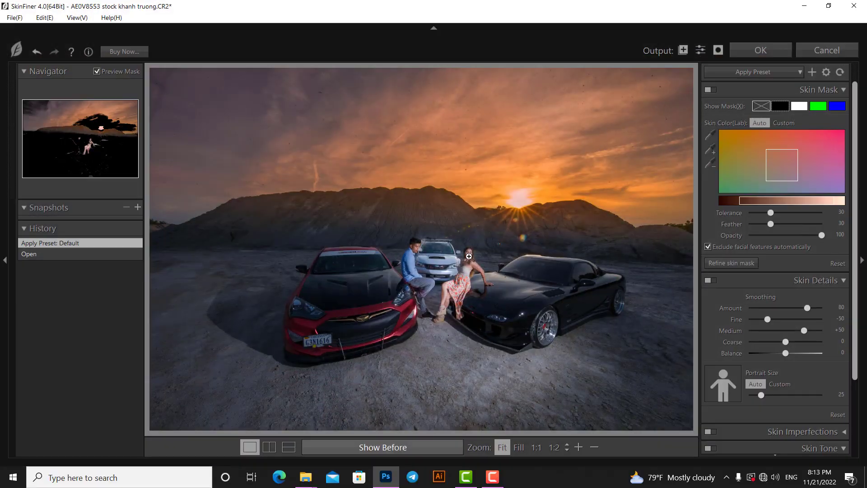
{"action": "left_click", "coordinate": [469, 257]}
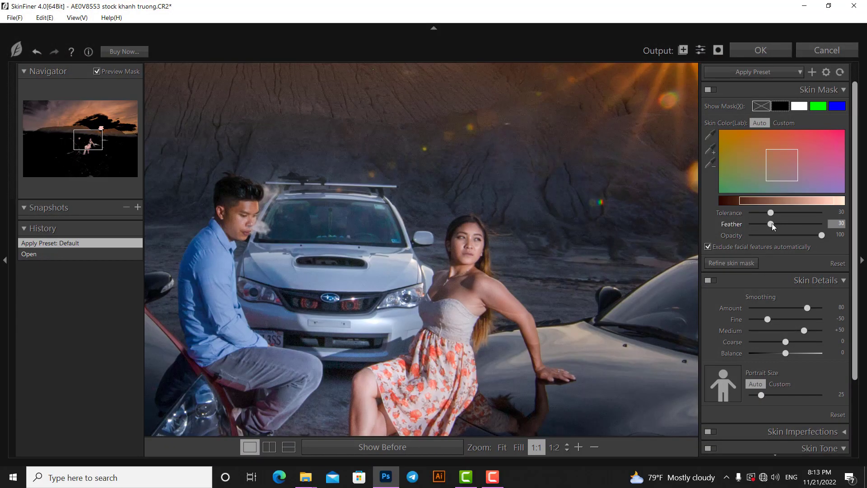
- Set skin smoothing Amount to 100 and Fine to -9, raise skin tone Brightness, Highlight, Shadow and Contrast slightly, and apply SkinFiner
{"action": "mouse_move", "coordinate": [767, 319]}
{"action": "left_mouse_down"}
{"action": "mouse_move", "coordinate": [822, 319]}
{"action": "mouse_move", "coordinate": [821, 308]}
{"action": "mouse_move", "coordinate": [781, 319]}
{"action": "left_mouse_up"}
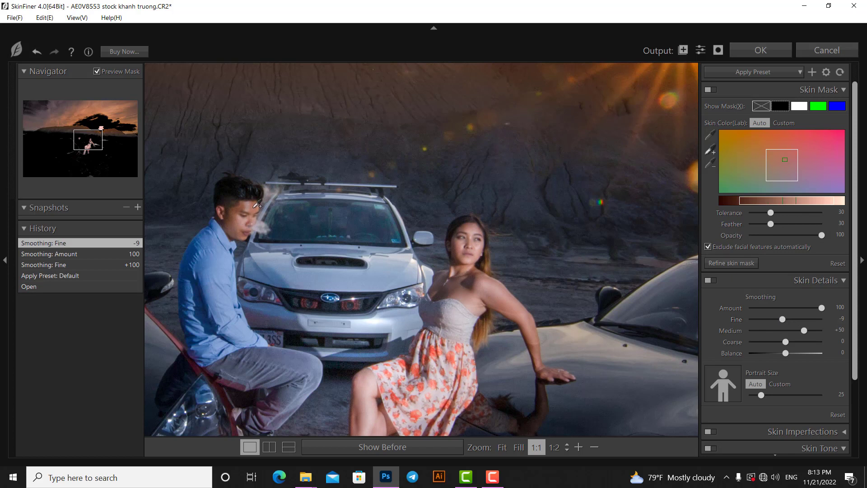
{"action": "scroll", "coordinate": [779, 372], "scroll_direction": "down", "scroll_amount": 2}
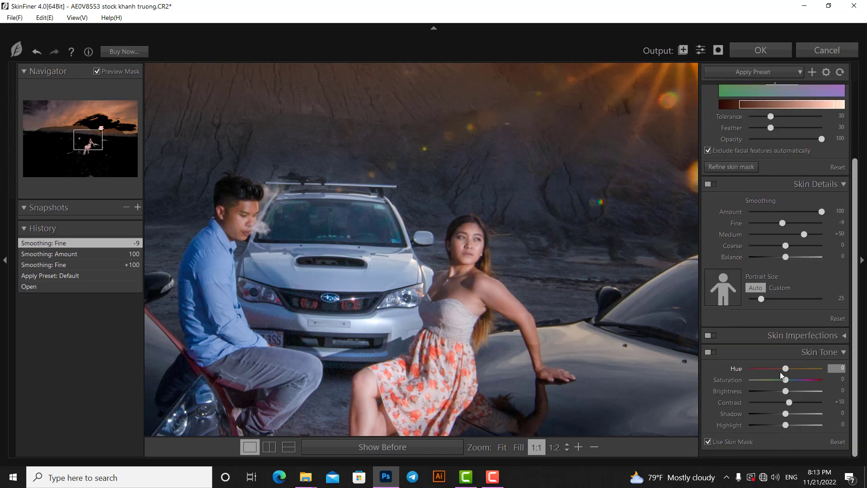
{"action": "left_click_drag", "start_coordinate": [789, 390], "coordinate": [797, 391]}
{"action": "left_click_drag", "start_coordinate": [785, 425], "coordinate": [790, 424]}
{"action": "left_click_drag", "start_coordinate": [785, 413], "coordinate": [788, 413]}
{"action": "left_click_drag", "start_coordinate": [789, 402], "coordinate": [796, 402]}
{"action": "left_click", "coordinate": [761, 51]}
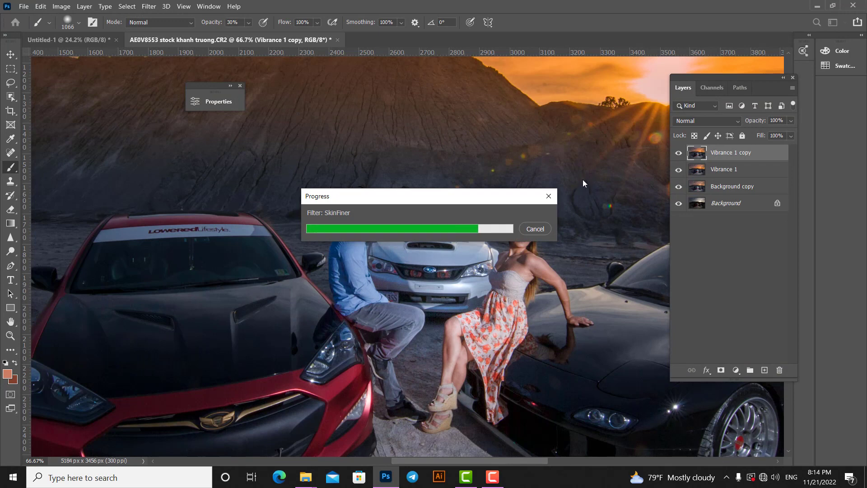
- Add a black mask to the skin-smoothed layer and paint white at 30% opacity over the couple
{"action": "scroll", "coordinate": [555, 239], "scroll_direction": "down", "scroll_amount": 1}
{"action": "left_click_drag", "start_coordinate": [555, 240], "coordinate": [515, 237]}
{"action": "left_click", "coordinate": [720, 369]}
{"action": "key", "text": "ctrl+i"}
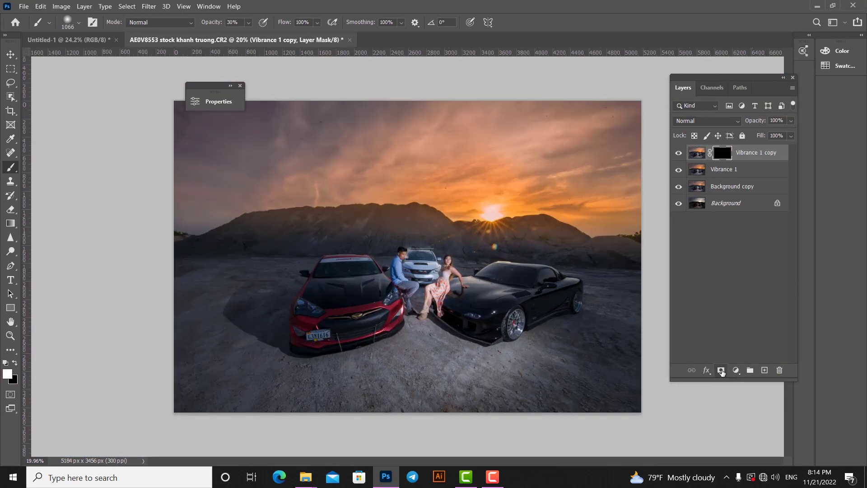
{"action": "left_click", "coordinate": [442, 271]}
{"action": "key", "text": "x"}
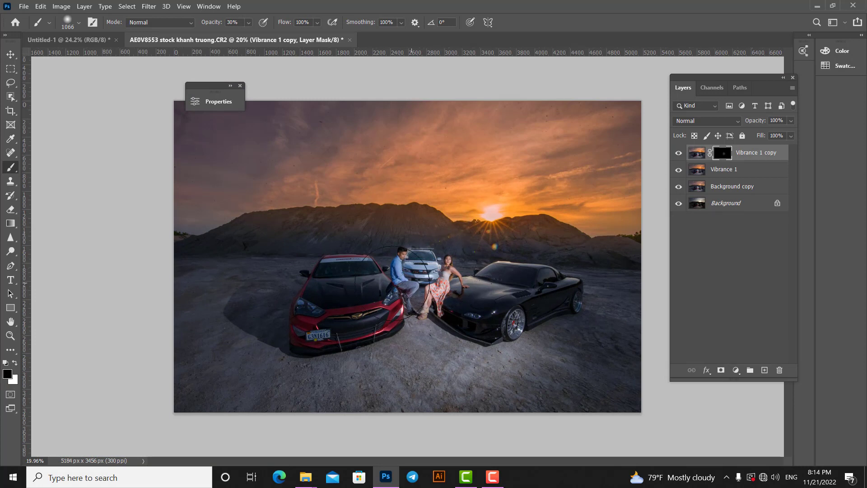
{"action": "key", "text": "x"}
{"action": "mouse_move", "coordinate": [394, 265]}
{"action": "left_mouse_down"}
{"action": "mouse_move", "coordinate": [423, 259]}
{"action": "mouse_move", "coordinate": [446, 312]}
{"action": "mouse_move", "coordinate": [457, 285]}
{"action": "mouse_move", "coordinate": [404, 272]}
{"action": "mouse_move", "coordinate": [402, 291]}
{"action": "mouse_move", "coordinate": [400, 274]}
{"action": "mouse_move", "coordinate": [404, 266]}
{"action": "mouse_move", "coordinate": [434, 279]}
{"action": "mouse_move", "coordinate": [440, 310]}
{"action": "left_mouse_up"}
- Check the smoothed layer by toggling its visibility, and merge it with the Vibrance 1 layer
{"action": "left_click", "coordinate": [678, 153]}
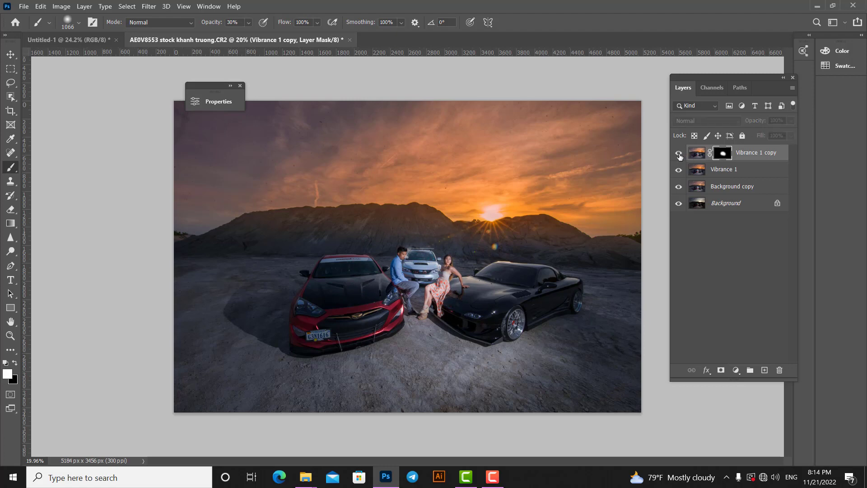
{"action": "left_click", "coordinate": [679, 153]}
{"action": "key", "text": "x"}
{"action": "left_click", "coordinate": [703, 170], "text": "shift"}
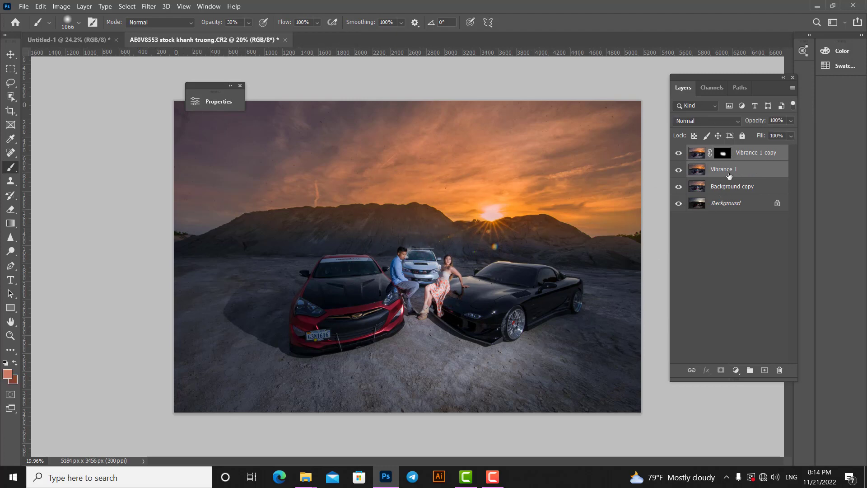
{"action": "key", "text": "ctrl+e"}
{"action": "left_click", "coordinate": [465, 221], "text": "alt"}
{"action": "left_click_drag", "start_coordinate": [465, 221], "coordinate": [469, 248]}
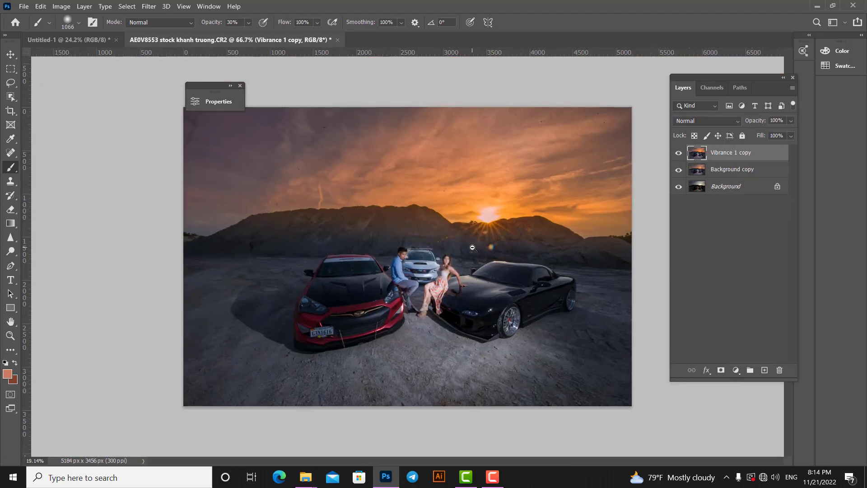
- Add a Selective Color adjustment layer and adjust its Reds, including Yellow +22 and Black +41
{"action": "left_click", "coordinate": [735, 370]}
{"action": "left_click", "coordinate": [750, 364]}
{"action": "left_click_drag", "start_coordinate": [301, 229], "coordinate": [325, 232]}
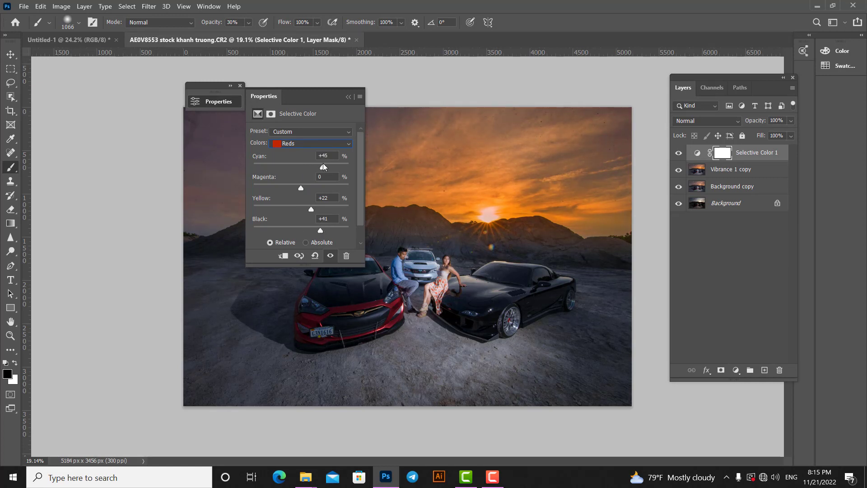
{"action": "left_click_drag", "start_coordinate": [324, 166], "coordinate": [303, 187]}
{"action": "left_click", "coordinate": [348, 96]}
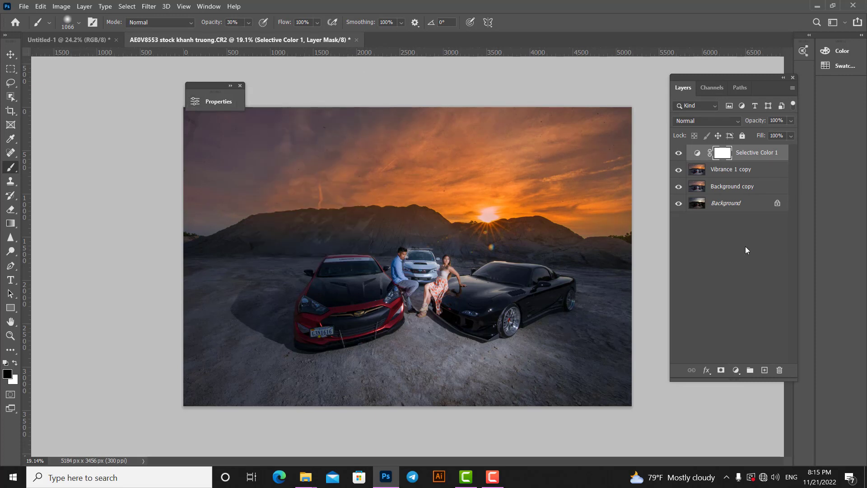
- Compare the image with and without the Selective Color layer, and merge it with the Vibrance 1 copy layer
{"action": "left_click", "coordinate": [678, 154]}
{"action": "left_click", "coordinate": [679, 154]}
{"action": "left_click", "coordinate": [679, 155]}
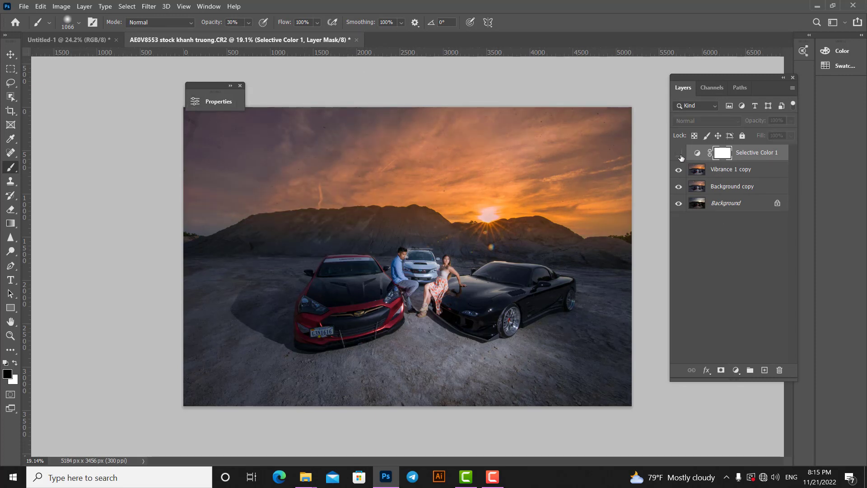
{"action": "left_click", "coordinate": [678, 154]}
{"action": "left_click", "coordinate": [724, 170], "text": "shift"}
{"action": "key", "text": "ctrl+e"}
- Smooth the rough ground around the cars with the Clone Stamp at 20% opacity, using a large soft brush
{"action": "key", "text": "ctrl+plus"}
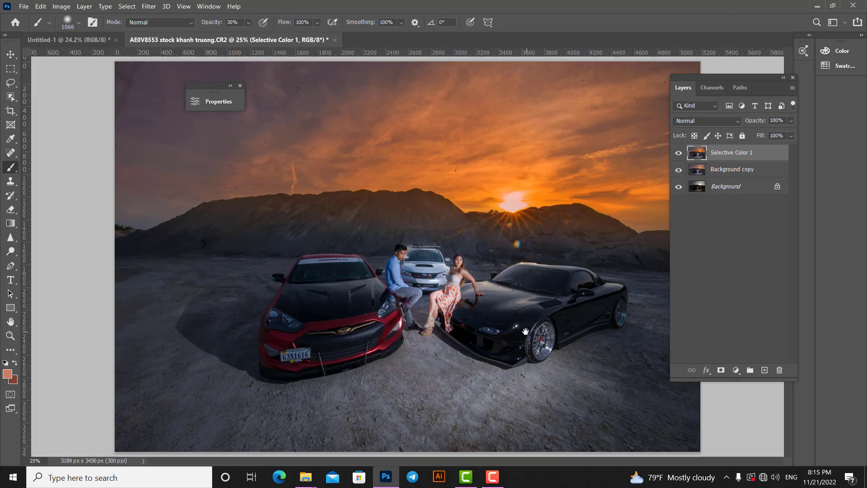
{"action": "scroll", "coordinate": [456, 350], "scroll_direction": "down", "scroll_amount": 3}
{"action": "key", "text": "d"}
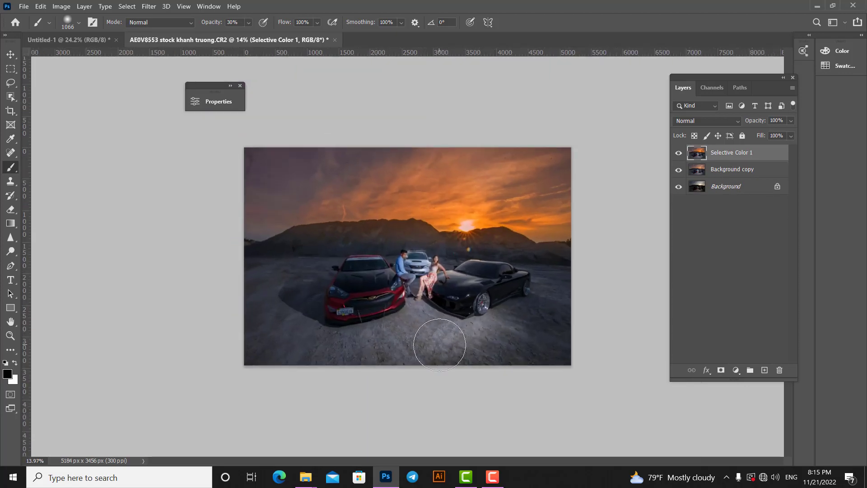
{"action": "left_click_drag", "start_coordinate": [423, 340], "coordinate": [407, 340]}
{"action": "key", "text": "s"}
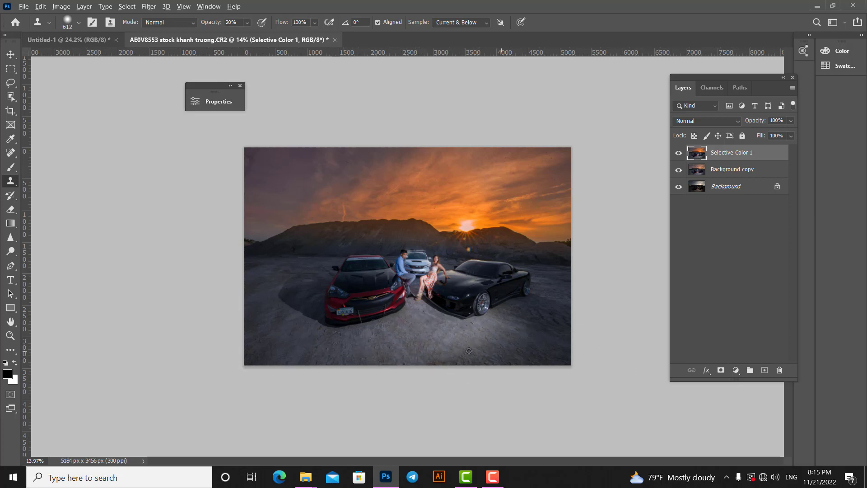
{"action": "left_click_drag", "start_coordinate": [516, 323], "coordinate": [522, 318]}
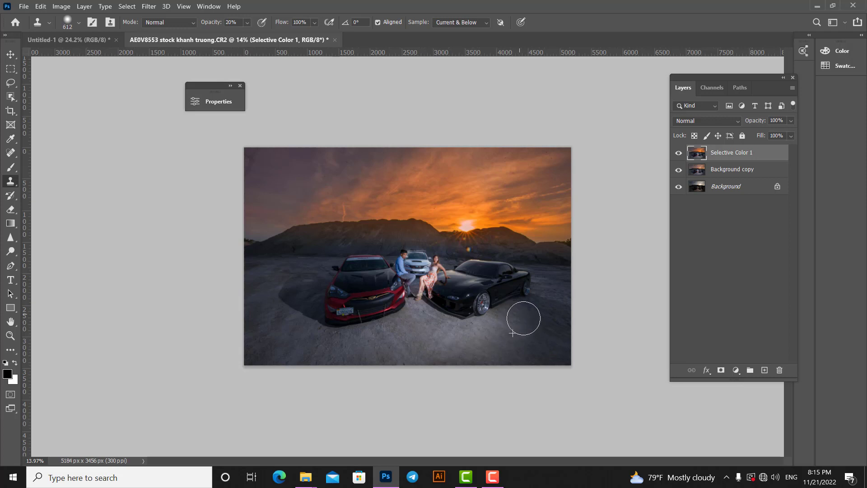
{"action": "left_click", "coordinate": [531, 316], "text": "alt"}
{"action": "left_click", "coordinate": [535, 328]}
{"action": "right_click", "coordinate": [354, 339], "text": "alt"}
{"action": "right_click", "coordinate": [275, 337], "text": "alt"}
- Compare the graded image with the original Background layer and inspect the whole picture
{"action": "left_click", "coordinate": [679, 187], "text": "alt"}
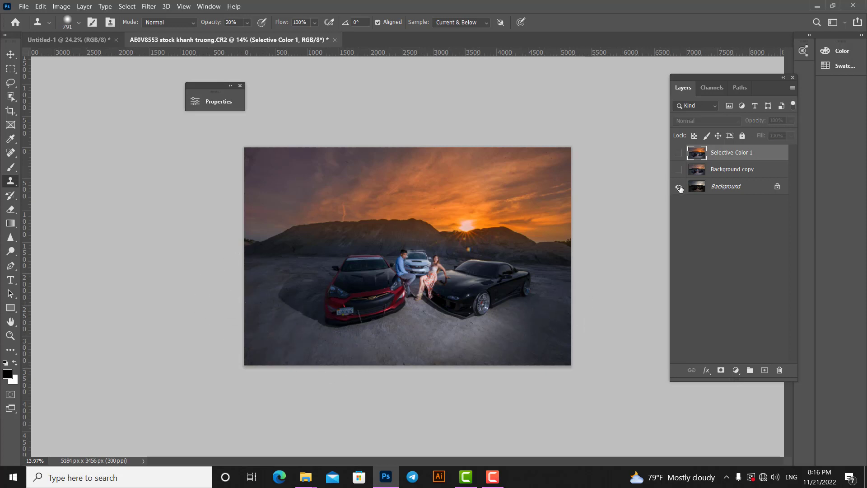
{"action": "left_click", "coordinate": [679, 188], "text": "alt"}
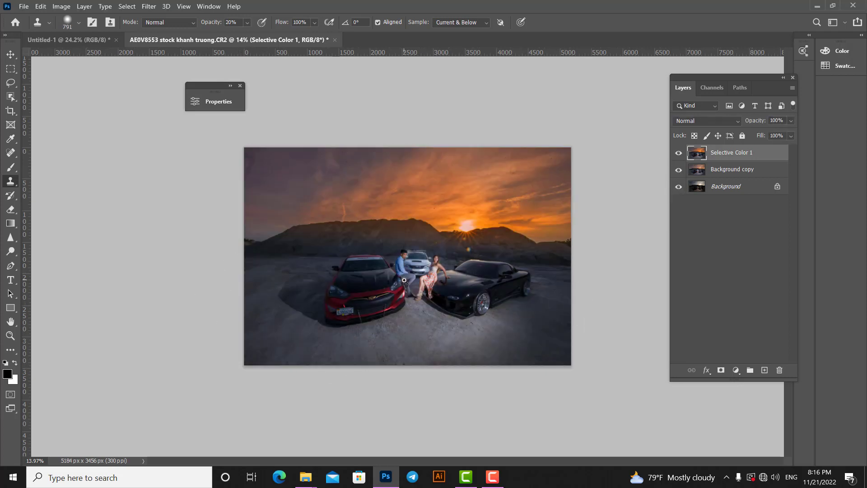
{"action": "left_click", "coordinate": [455, 261], "text": "ctrl"}
{"action": "left_click", "coordinate": [455, 261], "text": "ctrl"}
{"action": "left_click", "coordinate": [456, 262], "text": "ctrl"}
{"action": "key", "text": "ctrl+0"}
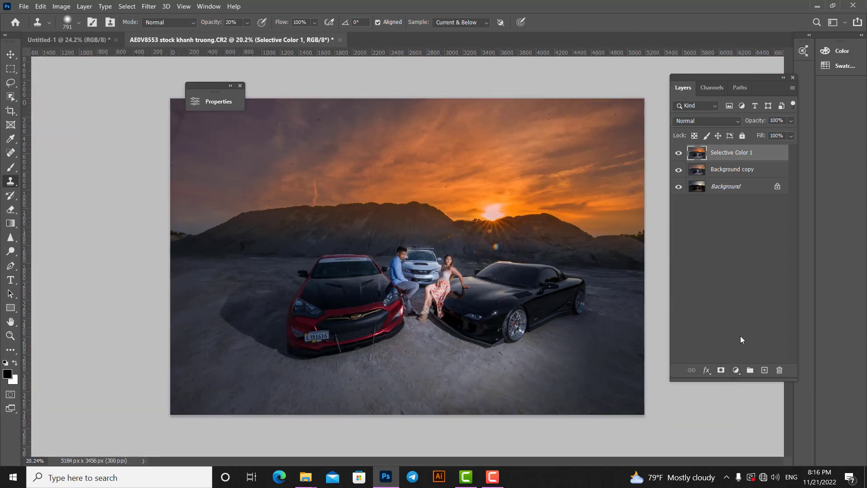
- Add a Brightness/Contrast adjustment layer and raise its brightness slightly
{"action": "left_click", "coordinate": [736, 370]}
{"action": "left_click", "coordinate": [770, 215]}
{"action": "left_click_drag", "start_coordinate": [302, 160], "coordinate": [307, 162]}
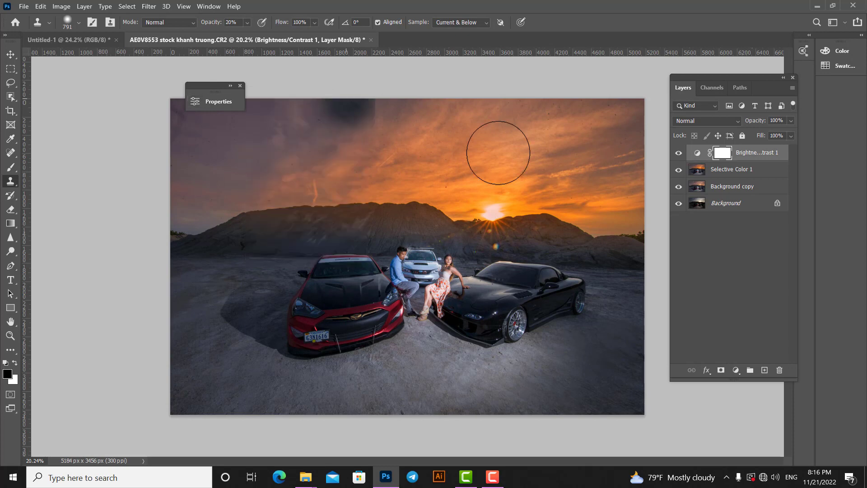
{"action": "left_click", "coordinate": [697, 153]}
- Add a Curves adjustment layer that lifts the RGB midtones, and invert its mask to black
{"action": "left_click", "coordinate": [736, 369]}
{"action": "left_click", "coordinate": [745, 234]}
{"action": "left_click_drag", "start_coordinate": [309, 196], "coordinate": [309, 190]}
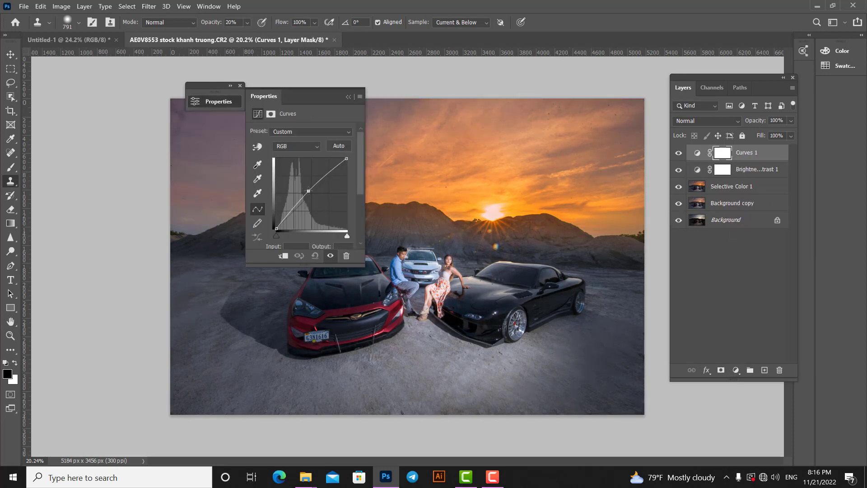
{"action": "left_click", "coordinate": [726, 156]}
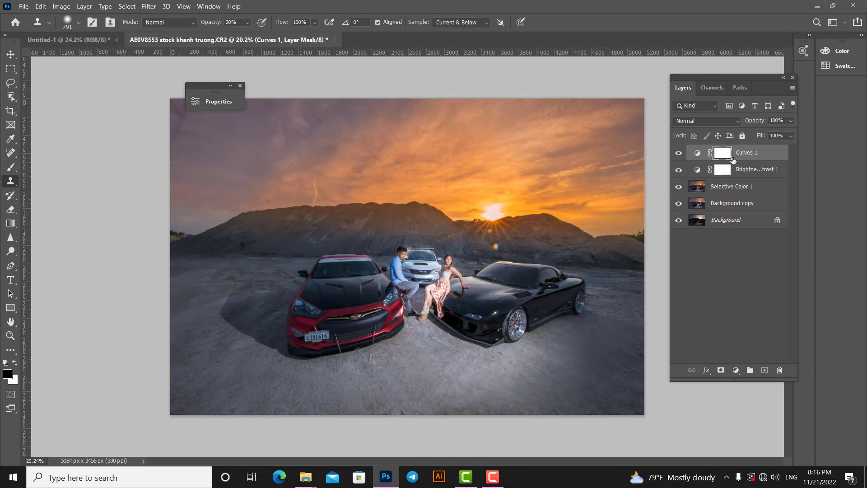
{"action": "key", "text": "ctrl+i"}
- Paint white at 30% opacity on the Curves mask over the man's face and the woman's chest and legs with a small brush
{"action": "key", "text": "b"}
{"action": "key", "text": "x"}
{"action": "scroll", "coordinate": [407, 252], "scroll_direction": "up", "scroll_amount": 3}
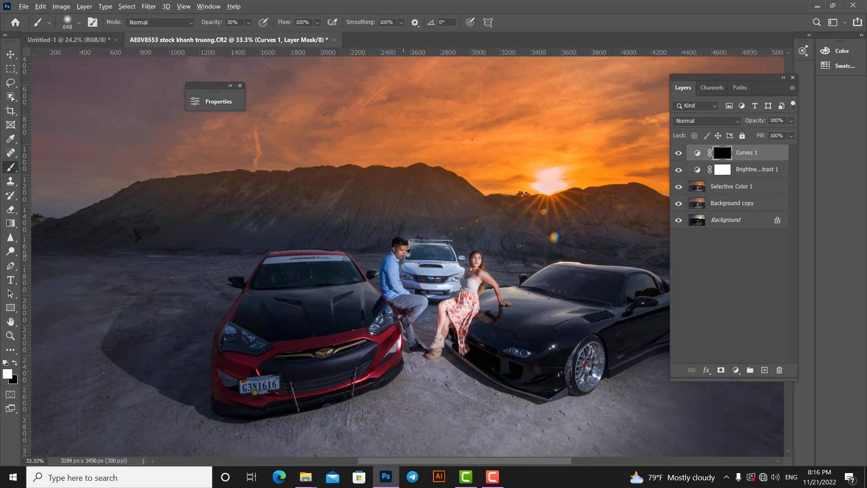
{"action": "key", "text": "bracketleft"}
{"action": "key", "text": "bracketleft"}
{"action": "key", "text": "bracketleft"}
{"action": "key", "text": "bracketleft"}
{"action": "scroll", "coordinate": [404, 244], "scroll_direction": "up", "scroll_amount": 2}
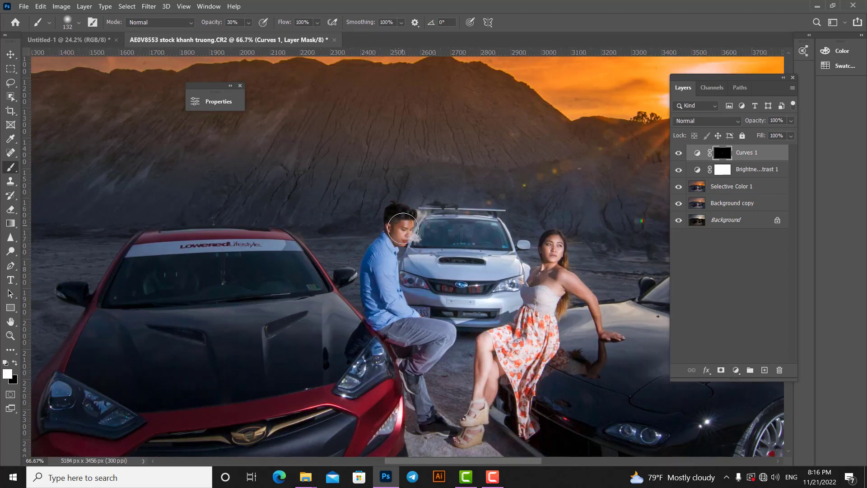
{"action": "left_click_drag", "start_coordinate": [403, 228], "coordinate": [401, 226]}
{"action": "left_click_drag", "start_coordinate": [553, 279], "coordinate": [540, 278]}
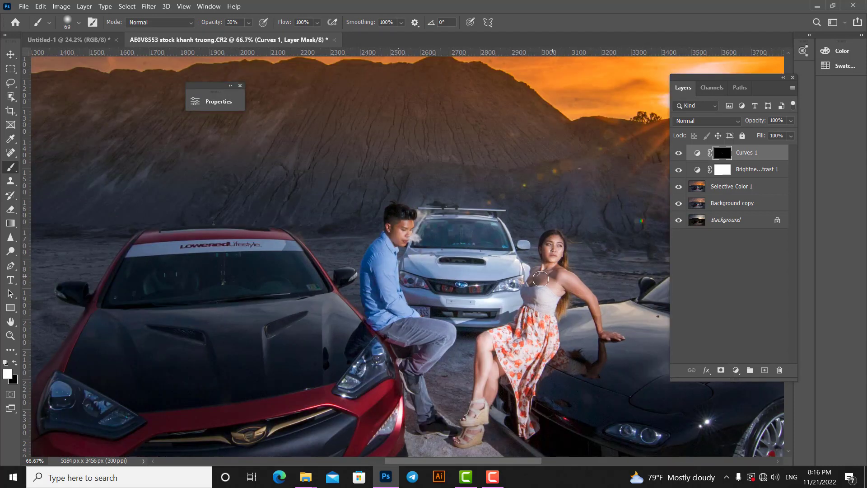
{"action": "left_click_drag", "start_coordinate": [485, 340], "coordinate": [486, 360]}
- Merge the Curves and Brightness/Contrast layers with the Selective Color 1 layer
{"action": "scroll", "coordinate": [623, 313], "scroll_direction": "up", "scroll_amount": 2}
{"action": "left_click", "coordinate": [726, 187], "text": "shift"}
{"action": "key", "text": "ctrl+e"}
- Remove the bright marks along the woman's upper arm and below her elbow with the Spot Healing Brush
{"action": "scroll", "coordinate": [513, 286], "scroll_direction": "up", "scroll_amount": 1}
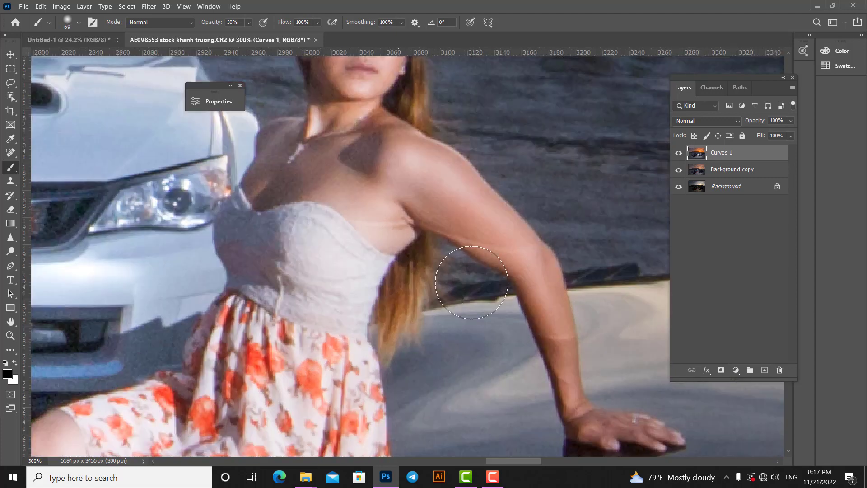
{"action": "key", "text": "j"}
{"action": "mouse_move", "coordinate": [427, 226]}
{"action": "left_mouse_down"}
{"action": "mouse_move", "coordinate": [404, 225]}
{"action": "mouse_move", "coordinate": [521, 255]}
{"action": "left_mouse_up"}
{"action": "left_click_drag", "start_coordinate": [543, 338], "coordinate": [568, 336]}
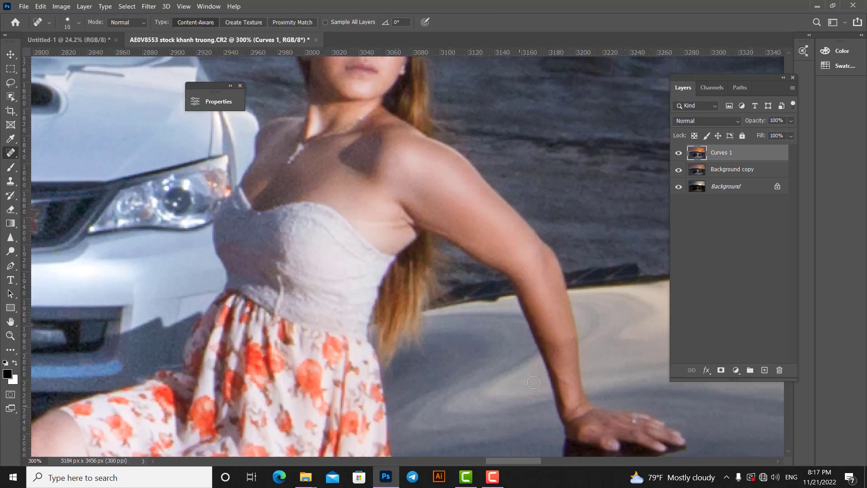
{"action": "left_click", "coordinate": [395, 232], "text": "alt"}
{"action": "left_click", "coordinate": [484, 193]}
- Clone smooth skin over the creases at the woman's underarm with a small Clone Stamp brush at 20% opacity
{"action": "key", "text": "s"}
{"action": "mouse_move", "coordinate": [387, 220]}
{"action": "left_mouse_down"}
{"action": "mouse_move", "coordinate": [393, 221]}
{"action": "mouse_move", "coordinate": [327, 226]}
{"action": "left_mouse_up"}
{"action": "left_click_drag", "start_coordinate": [389, 278], "coordinate": [293, 264]}
{"action": "left_click_drag", "start_coordinate": [395, 243], "coordinate": [330, 236]}
{"action": "mouse_move", "coordinate": [388, 228]}
{"action": "left_mouse_down"}
{"action": "mouse_move", "coordinate": [395, 230]}
{"action": "mouse_move", "coordinate": [367, 214]}
{"action": "mouse_move", "coordinate": [412, 225]}
{"action": "left_mouse_up"}
{"action": "left_click", "coordinate": [390, 217], "text": "alt"}
{"action": "left_click", "coordinate": [402, 230], "text": "alt"}
{"action": "left_click", "coordinate": [389, 232], "text": "alt"}
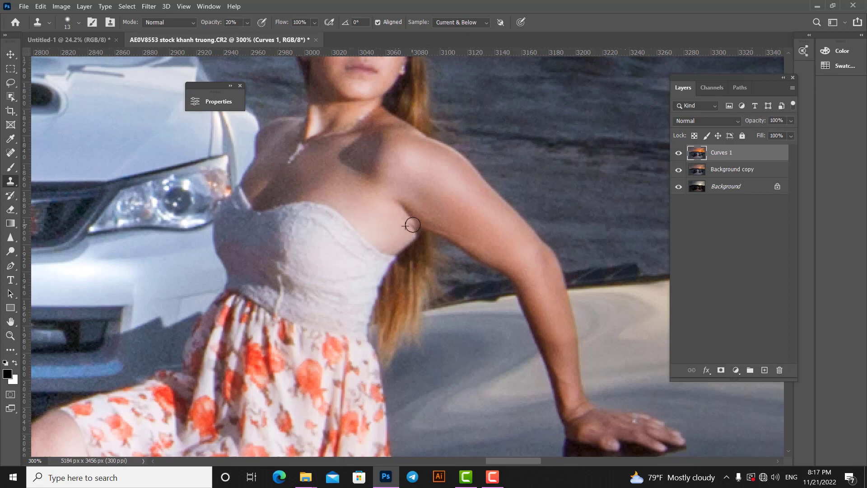
- View the full image and compare the retouched result with the original Background layer
{"action": "left_click_drag", "start_coordinate": [477, 279], "coordinate": [383, 291]}
{"action": "left_click", "coordinate": [678, 186], "text": "alt"}
{"action": "left_click", "coordinate": [678, 187], "text": "alt"}
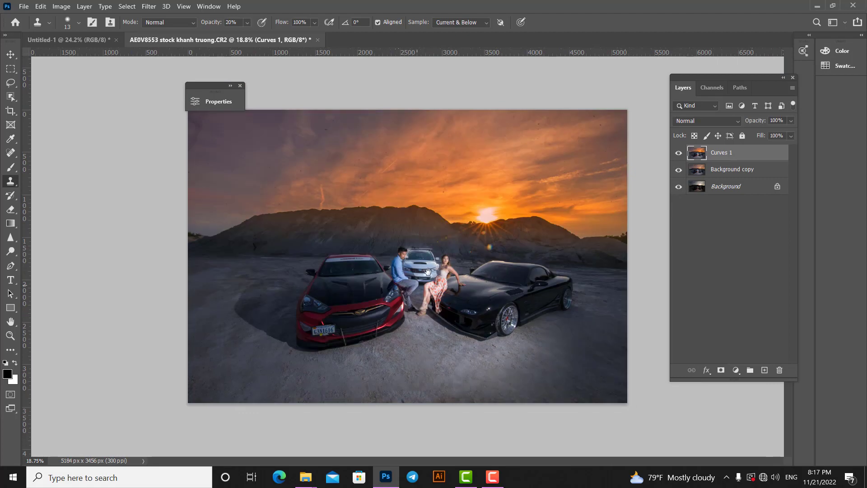
{"action": "left_click_drag", "start_coordinate": [433, 254], "coordinate": [410, 259]}
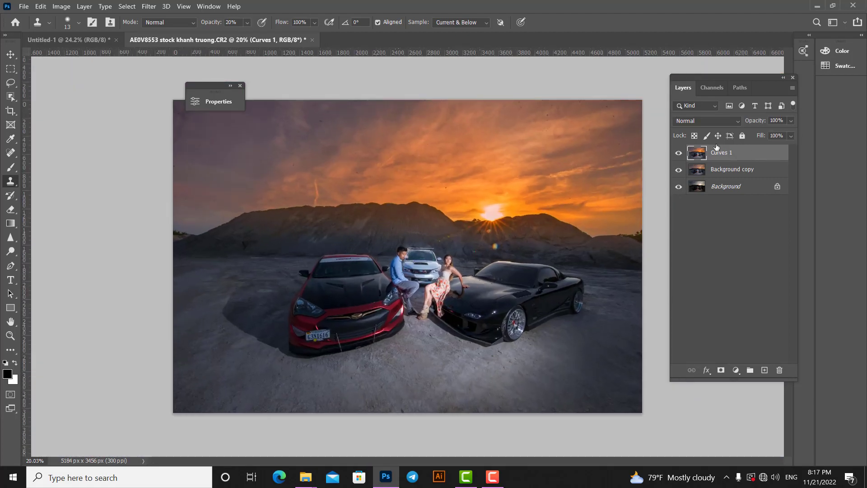
- Duplicate the Curves 1 layer and open the Camera Raw Filter on the copy
{"action": "left_click", "coordinate": [149, 7]}
{"action": "key", "text": "Escape"}
{"action": "key", "text": "ctrl+j"}
{"action": "left_click", "coordinate": [149, 6]}
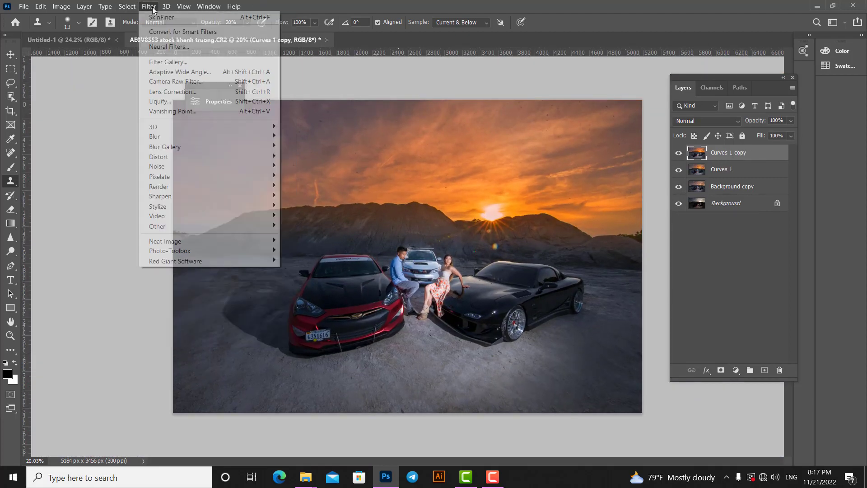
{"action": "left_click", "coordinate": [166, 80]}
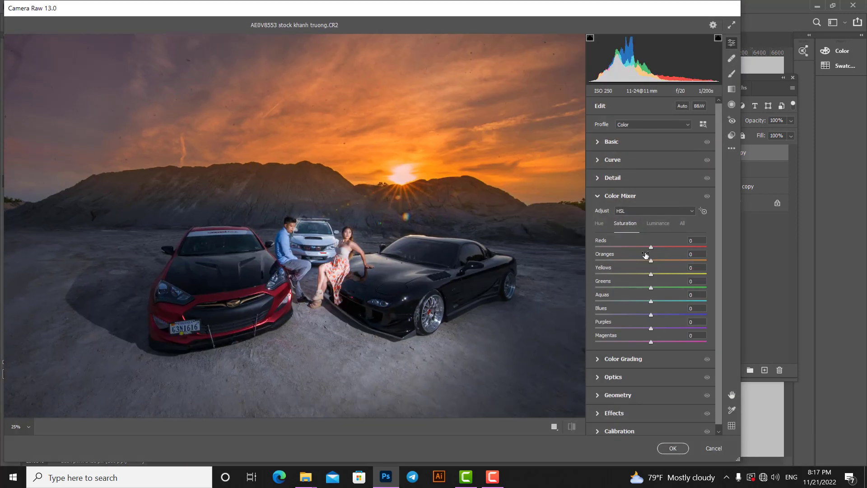
- In the Color Mixer, set Reds saturation to +100 and luminance to +25, and adjust the Reds hue slightly
{"action": "left_click_drag", "start_coordinate": [664, 248], "coordinate": [724, 256]}
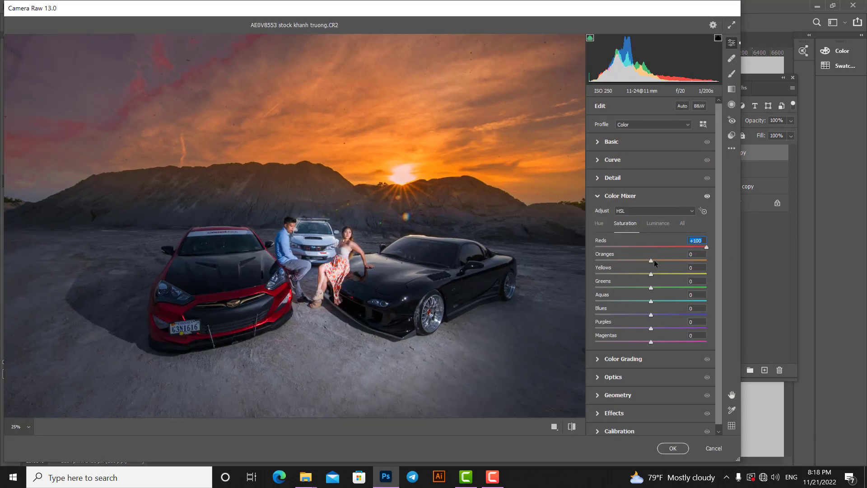
{"action": "left_click", "coordinate": [598, 224]}
{"action": "mouse_move", "coordinate": [651, 247]}
{"action": "left_mouse_down"}
{"action": "mouse_move", "coordinate": [694, 256]}
{"action": "mouse_move", "coordinate": [634, 252]}
{"action": "mouse_move", "coordinate": [646, 253]}
{"action": "left_mouse_up"}
{"action": "left_click", "coordinate": [658, 223]}
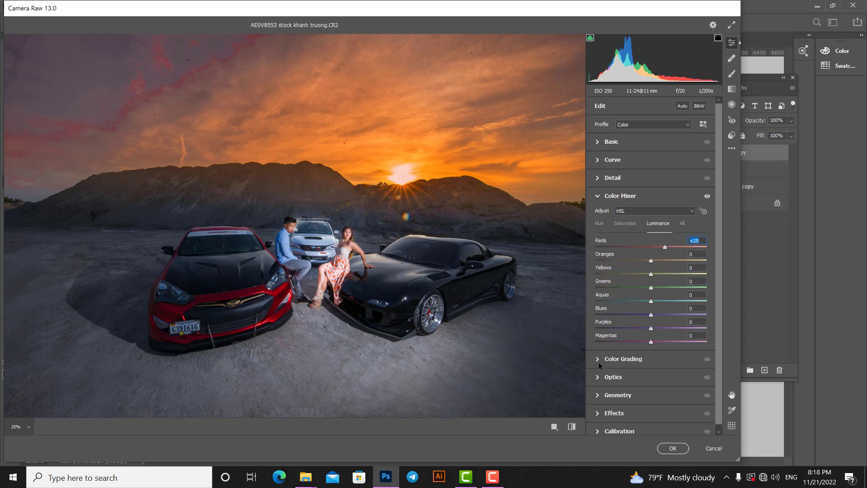
- Draw a radial filter around the couple and the white car with Exposure +1.05, Shadows +11 and Whites +34
{"action": "left_click_drag", "start_coordinate": [553, 340], "coordinate": [526, 341]}
{"action": "scroll", "coordinate": [633, 348], "scroll_direction": "down", "scroll_amount": 1}
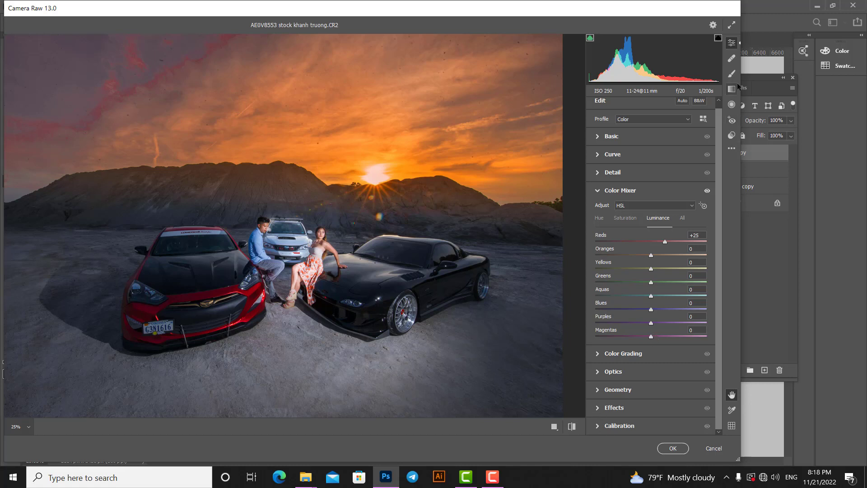
{"action": "left_click", "coordinate": [731, 104]}
{"action": "mouse_move", "coordinate": [265, 228]}
{"action": "left_mouse_down"}
{"action": "mouse_move", "coordinate": [293, 289]}
{"action": "mouse_move", "coordinate": [328, 303]}
{"action": "left_mouse_up"}
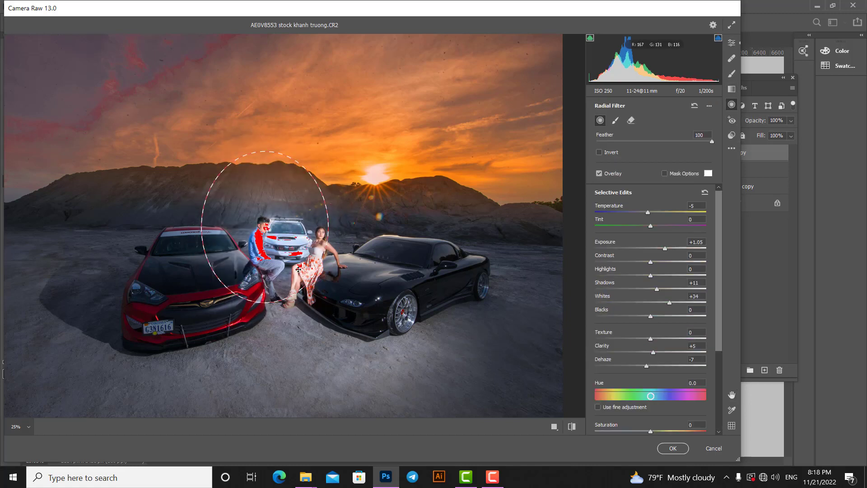
- Move the radial filter so that it is centred on the couple and the white car
{"action": "left_click_drag", "start_coordinate": [298, 270], "coordinate": [322, 296]}
{"action": "left_click", "coordinate": [731, 148]}
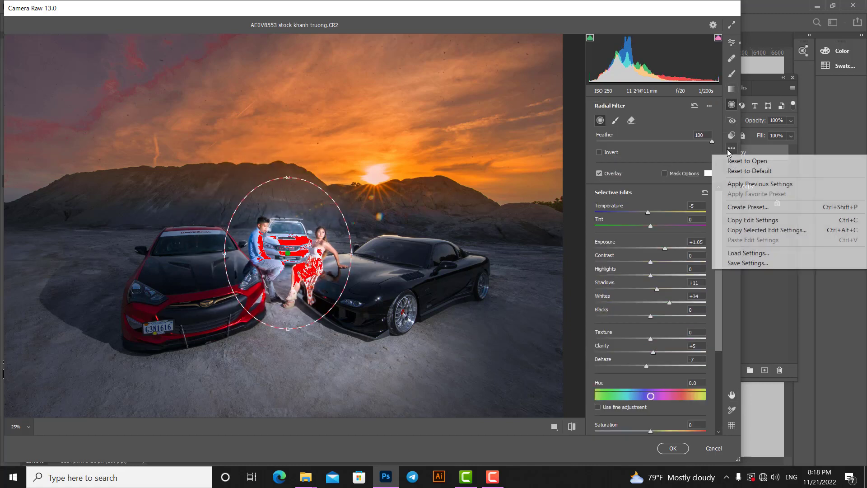
{"action": "left_click", "coordinate": [732, 148]}
{"action": "left_click", "coordinate": [709, 106]}
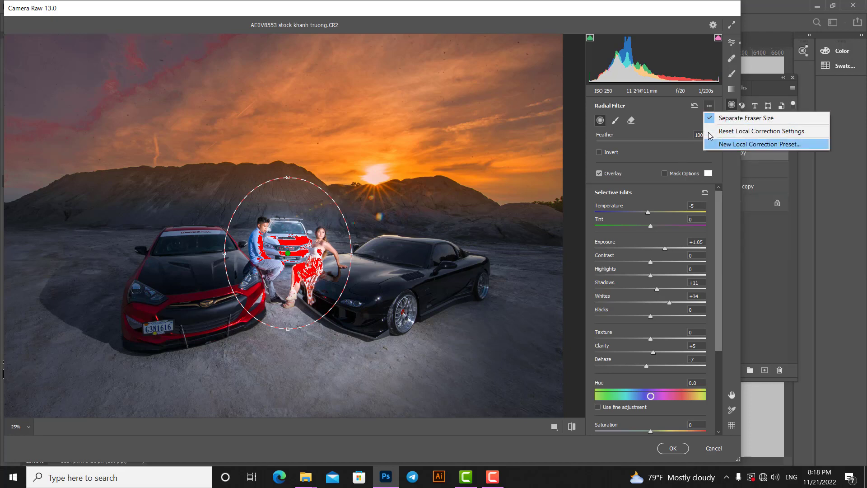
{"action": "left_click", "coordinate": [732, 103]}
{"action": "left_click", "coordinate": [713, 27]}
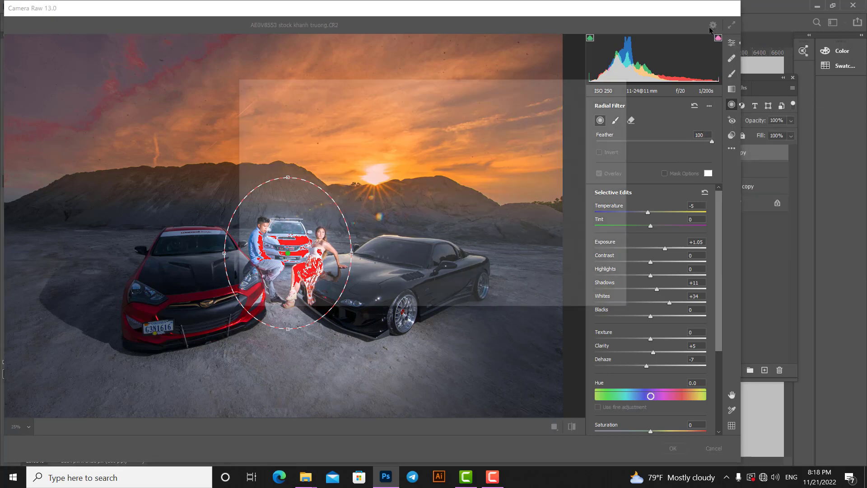
{"action": "left_click", "coordinate": [621, 125]}
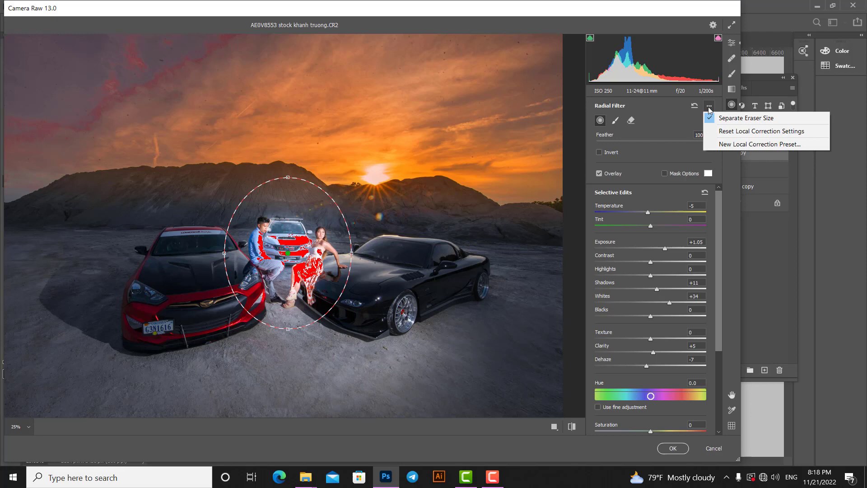
- Reset the radial filter's local correction settings, warm its temperature and raise exposure slightly, and apply the Camera Raw Filter
{"action": "left_click", "coordinate": [740, 131]}
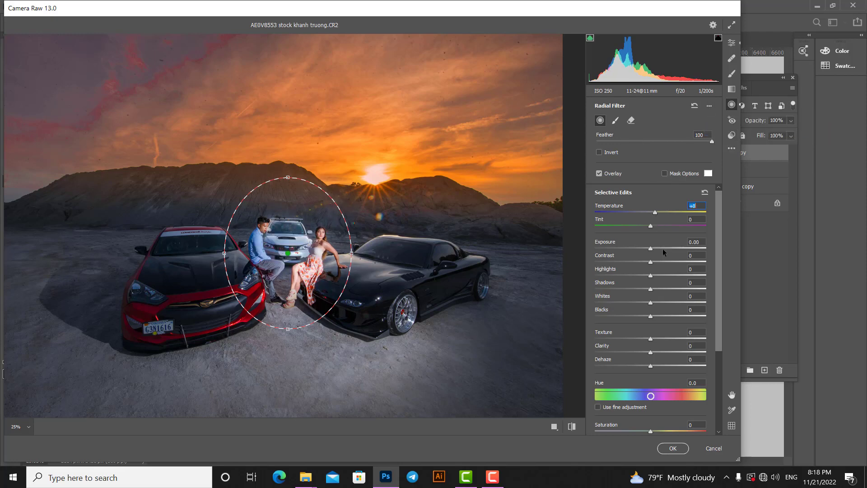
{"action": "left_click_drag", "start_coordinate": [650, 248], "coordinate": [654, 248]}
{"action": "left_click", "coordinate": [671, 448]}
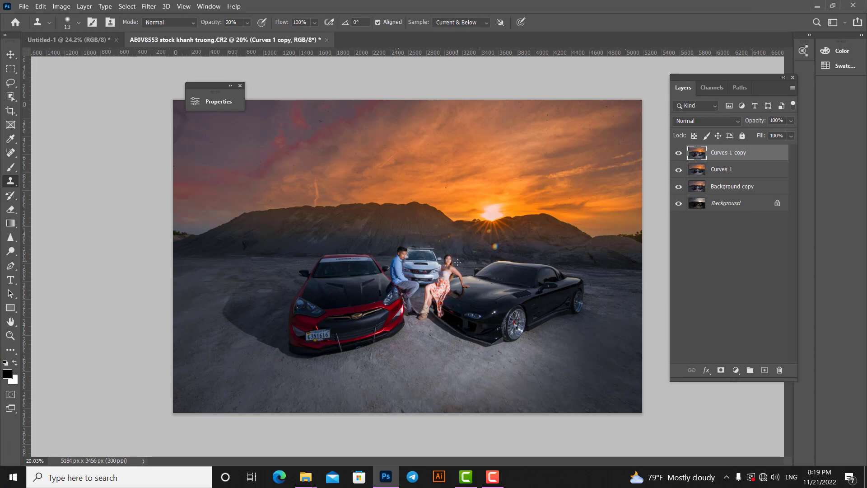
- Add a layer mask to Curves 1 copy and paint black over the purplish part of the sky with a large soft brush
{"action": "left_click", "coordinate": [721, 370]}
{"action": "key", "text": "b"}
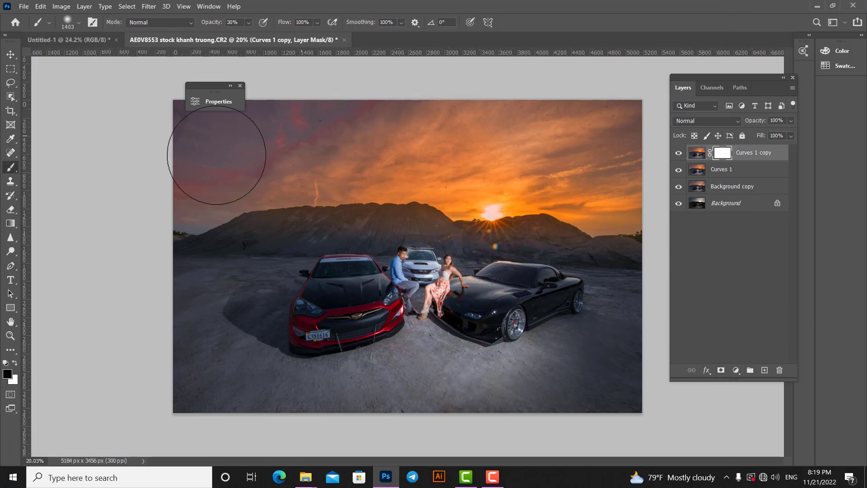
{"action": "mouse_move", "coordinate": [217, 155]}
{"action": "left_mouse_down"}
{"action": "mouse_move", "coordinate": [377, 145]}
{"action": "mouse_move", "coordinate": [261, 145]}
{"action": "mouse_move", "coordinate": [367, 96]}
{"action": "left_mouse_up"}
{"action": "left_click_drag", "start_coordinate": [433, 270], "coordinate": [386, 247]}
- Touch up the Curves 1 copy mask around the couple and mask out the rest of the sky with a larger brush
{"action": "scroll", "coordinate": [412, 262], "scroll_direction": "up", "scroll_amount": 4}
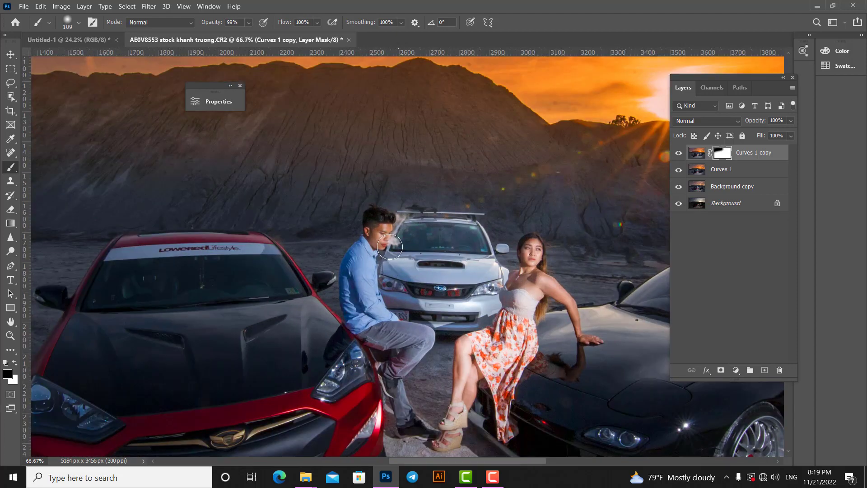
{"action": "mouse_move", "coordinate": [512, 282]}
{"action": "left_mouse_down"}
{"action": "mouse_move", "coordinate": [481, 282]}
{"action": "mouse_move", "coordinate": [546, 282]}
{"action": "mouse_move", "coordinate": [470, 282]}
{"action": "mouse_move", "coordinate": [537, 298]}
{"action": "mouse_move", "coordinate": [510, 298]}
{"action": "left_mouse_up"}
{"action": "left_click_drag", "start_coordinate": [560, 203], "coordinate": [489, 213]}
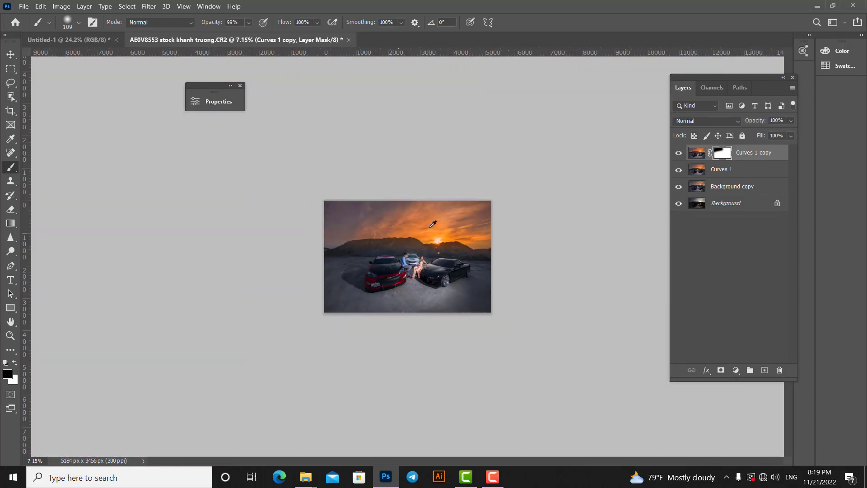
{"action": "left_click_drag", "start_coordinate": [435, 220], "coordinate": [467, 220]}
{"action": "key", "text": "ctrl+plus"}
{"action": "key", "text": "ctrl+plus"}
{"action": "key", "text": "ctrl+plus"}
- Merge the masked Curves 1 copy layer with the Curves 1 layer
{"action": "left_click", "coordinate": [748, 158]}
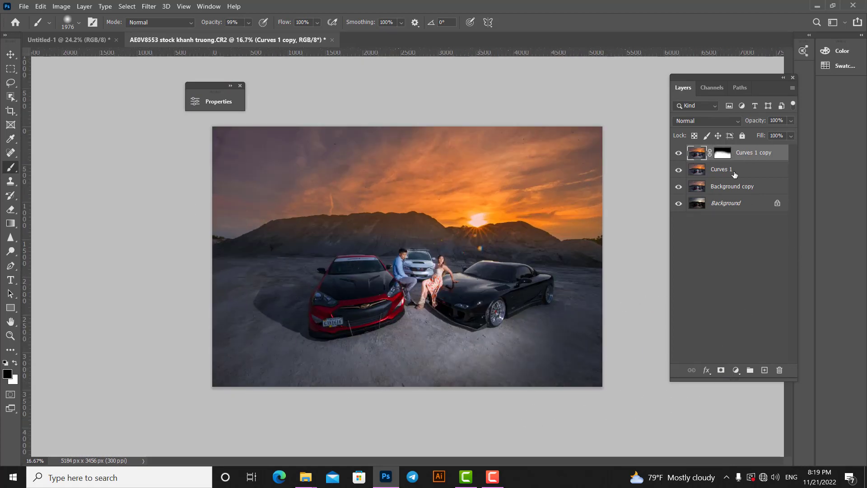
{"action": "left_click", "coordinate": [734, 174], "text": "ctrl"}
{"action": "key", "text": "ctrl+e"}
- Compare the merged grade with the Background copy and the original Background layer
{"action": "left_click", "coordinate": [680, 155]}
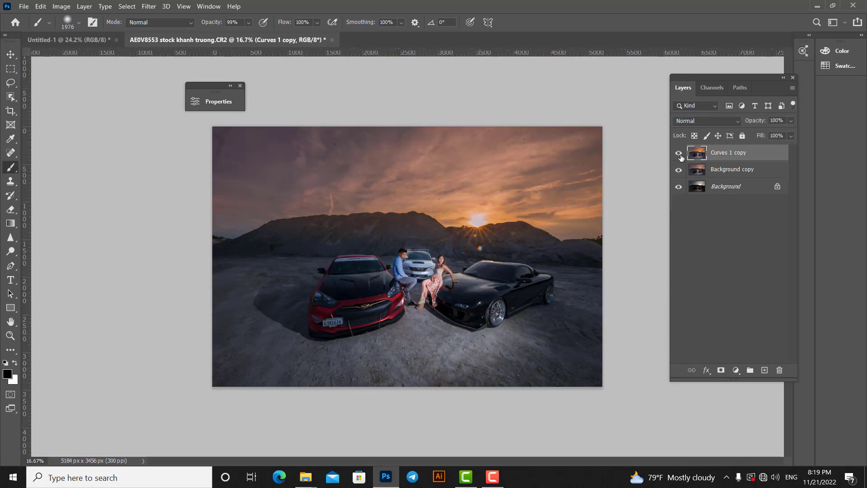
{"action": "left_click", "coordinate": [680, 155]}
{"action": "left_click", "coordinate": [677, 188], "text": "alt"}
{"action": "left_click", "coordinate": [677, 188], "text": "alt"}
{"action": "left_click", "coordinate": [681, 154]}
{"action": "left_click", "coordinate": [681, 154]}
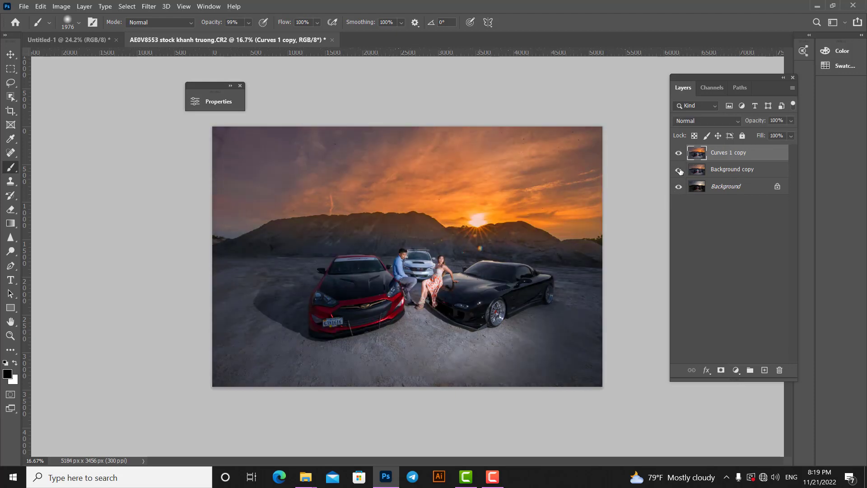
{"action": "left_click", "coordinate": [680, 188], "text": "alt"}
{"action": "left_click", "coordinate": [679, 188], "text": "alt"}
- Add a Selective Color adjustment layer and set the Cyans to Cyan +100, Magenta -100 and Yellow +35
{"action": "left_click", "coordinate": [736, 370]}
{"action": "left_click", "coordinate": [762, 361]}
{"action": "left_click_drag", "start_coordinate": [310, 98], "coordinate": [555, 106]}
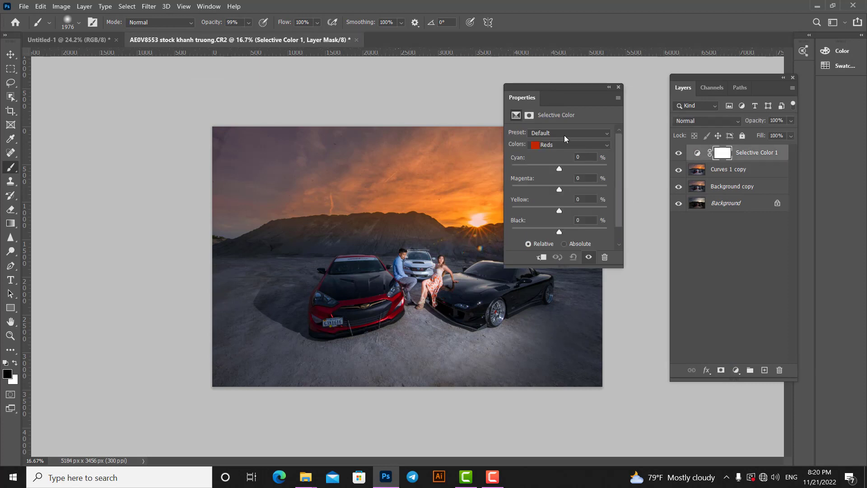
{"action": "left_click", "coordinate": [568, 145]}
{"action": "left_click", "coordinate": [544, 180]}
{"action": "left_click_drag", "start_coordinate": [558, 166], "coordinate": [542, 164]}
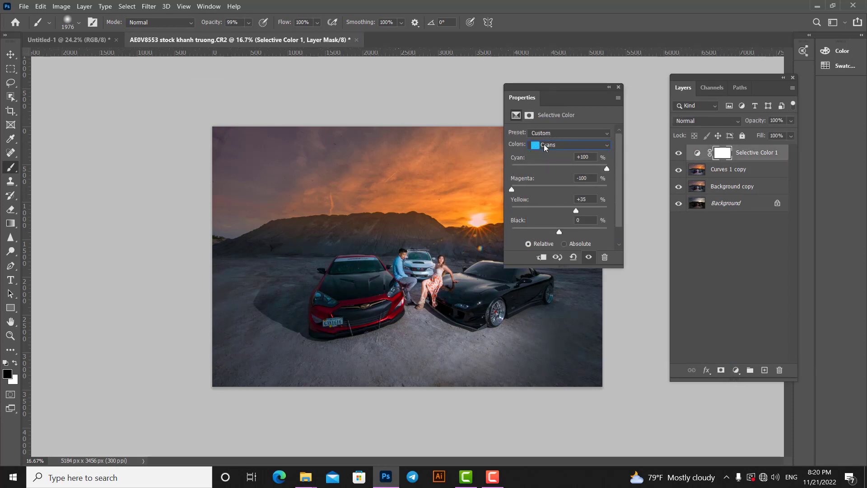
- Check the Blues range of the Selective Color adjustment and set Cyan in the Cyans range to +98%
{"action": "left_click", "coordinate": [545, 145]}
{"action": "left_click", "coordinate": [541, 190]}
{"action": "left_click", "coordinate": [555, 145]}
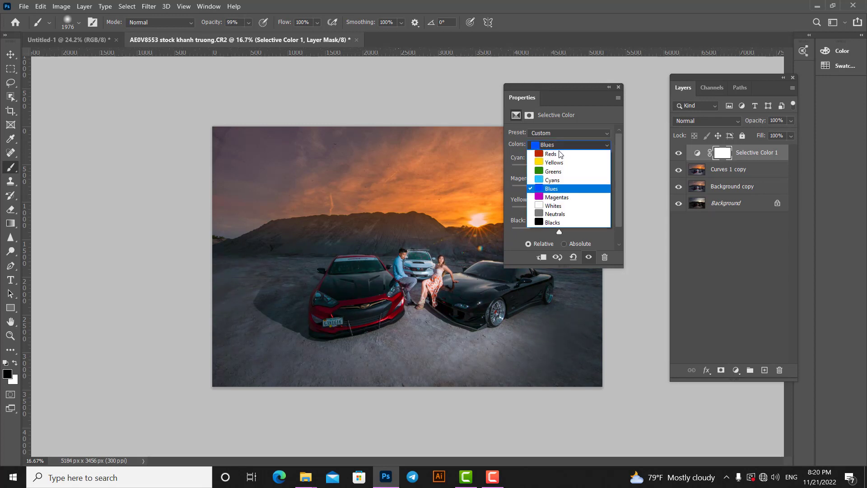
{"action": "left_click", "coordinate": [565, 179]}
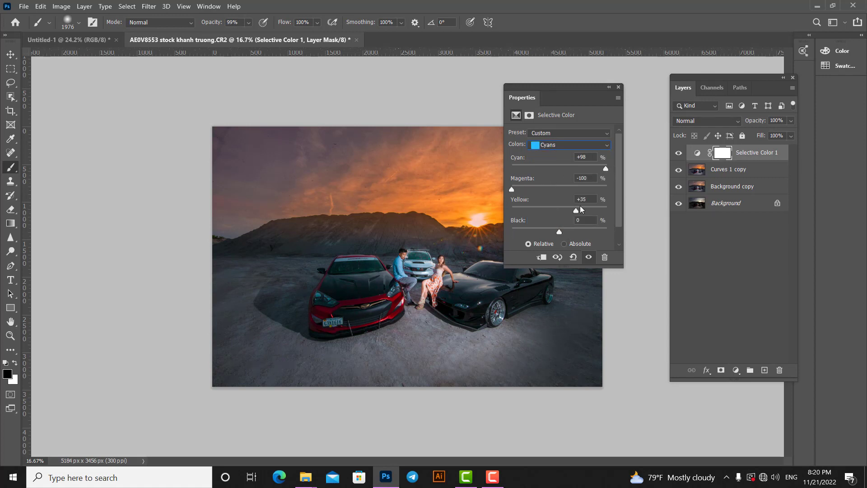
- Merge the Selective Color 1 adjustment with the Curves 1 copy layer
{"action": "left_click", "coordinate": [608, 87]}
{"action": "left_click", "coordinate": [726, 170]}
{"action": "key", "text": "ctrl+e"}
{"action": "left_click_drag", "start_coordinate": [556, 195], "coordinate": [486, 226]}
- Open Lens Correction on the merged layer and enable chromatic aberration correction, keeping vignette correction off
{"action": "left_click", "coordinate": [149, 7]}
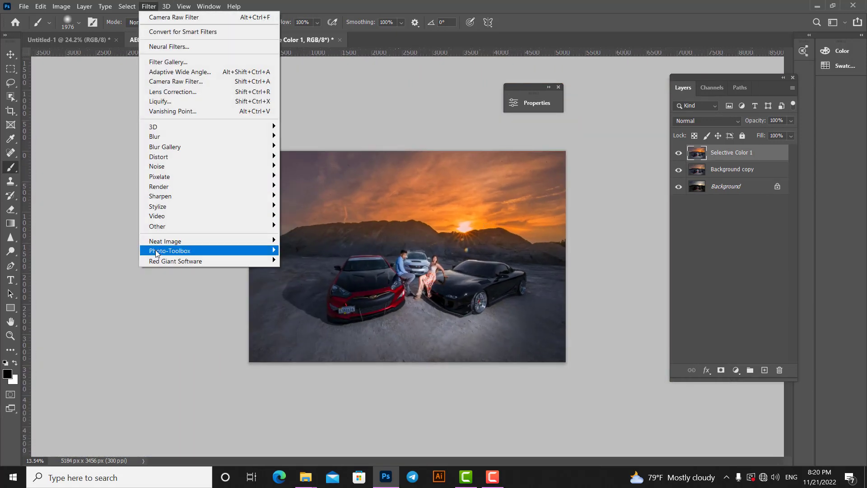
{"action": "left_click", "coordinate": [173, 92]}
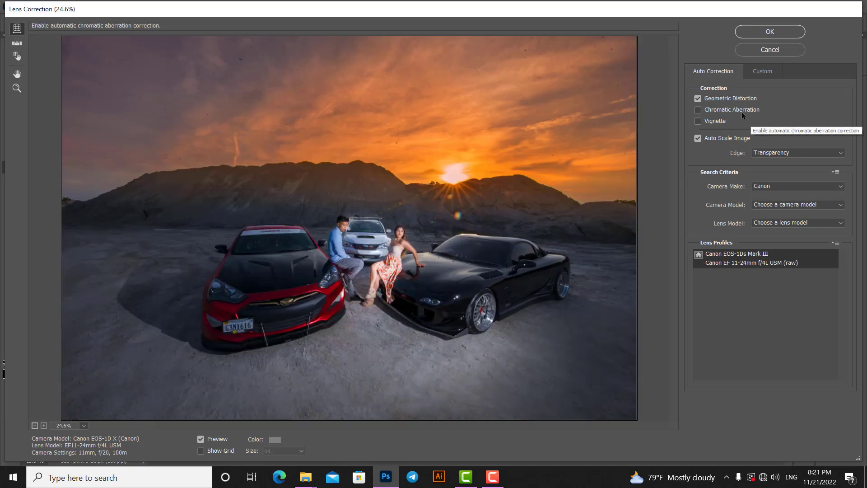
{"action": "left_click", "coordinate": [698, 110]}
{"action": "left_click", "coordinate": [698, 120]}
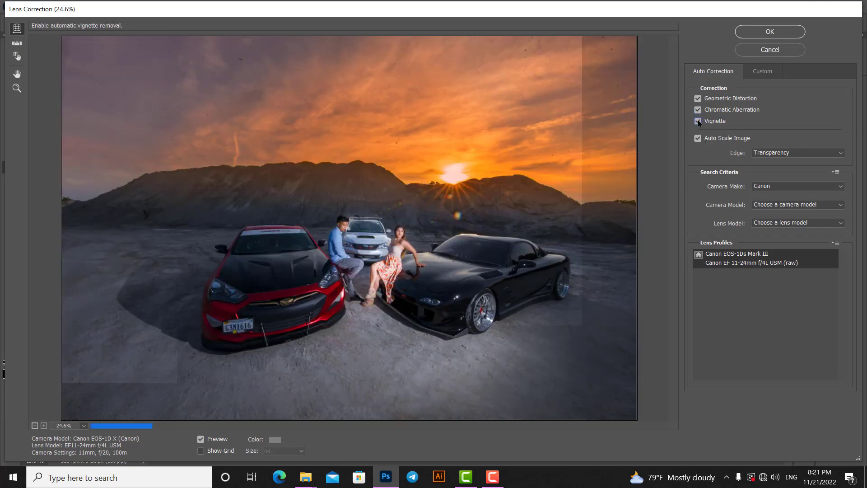
{"action": "left_click", "coordinate": [698, 121]}
- Keep the edge treatment at Transparency, choose Apple as the camera make and apply the lens correction
{"action": "left_click", "coordinate": [756, 156]}
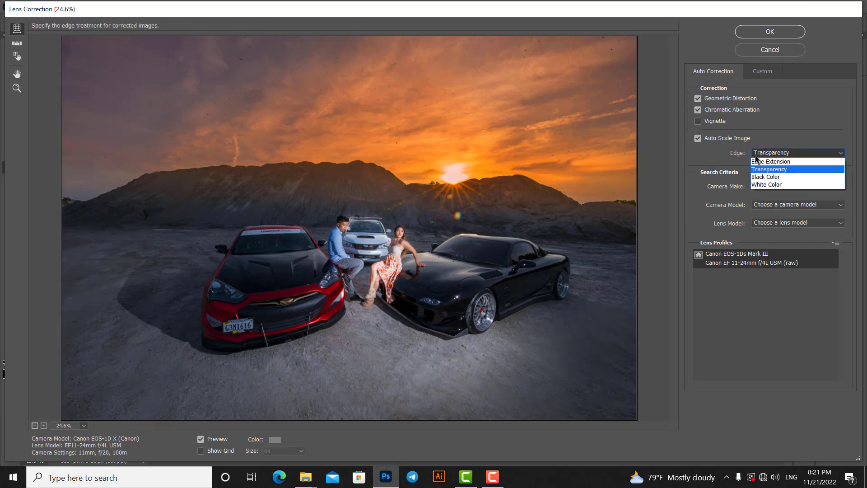
{"action": "left_click", "coordinate": [758, 160]}
{"action": "left_click", "coordinate": [768, 186]}
{"action": "left_click", "coordinate": [762, 210]}
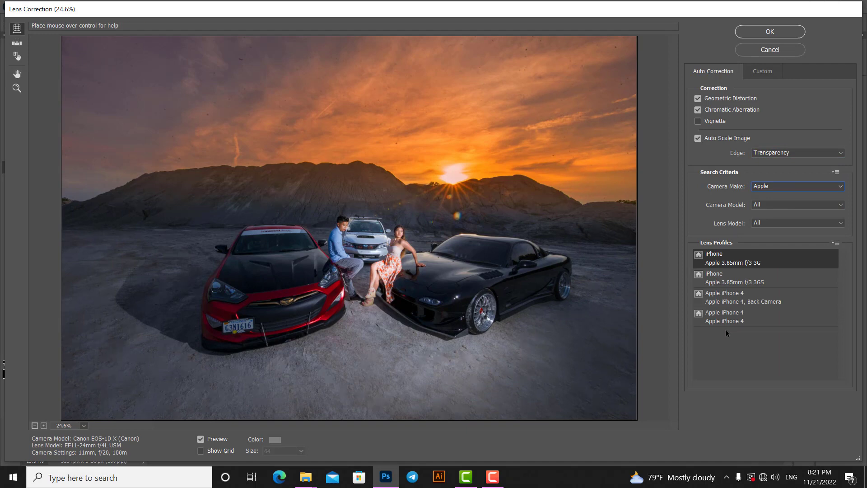
{"action": "left_click", "coordinate": [773, 31]}
- Toggle the visibility of the Selective Color 1 layer to compare the image before and after
{"action": "left_click", "coordinate": [679, 153]}
{"action": "left_click", "coordinate": [680, 156]}
{"action": "left_click", "coordinate": [680, 156]}
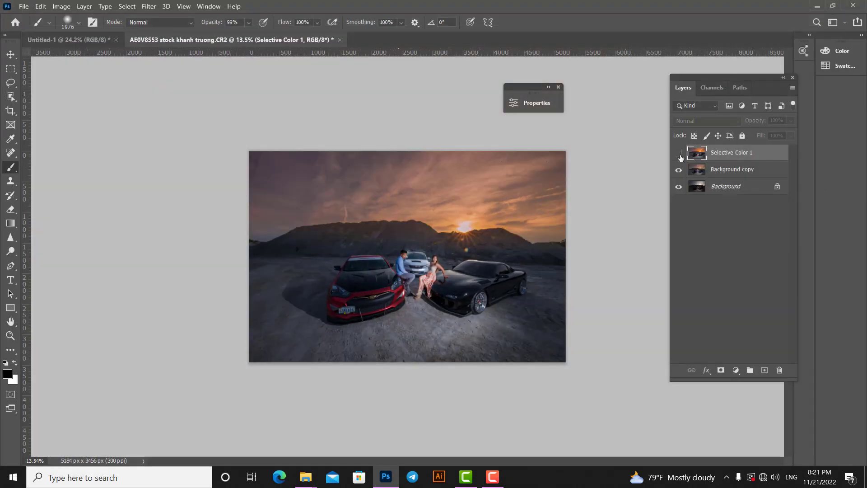
{"action": "left_click", "coordinate": [680, 156]}
{"action": "left_click_drag", "start_coordinate": [438, 289], "coordinate": [482, 213]}
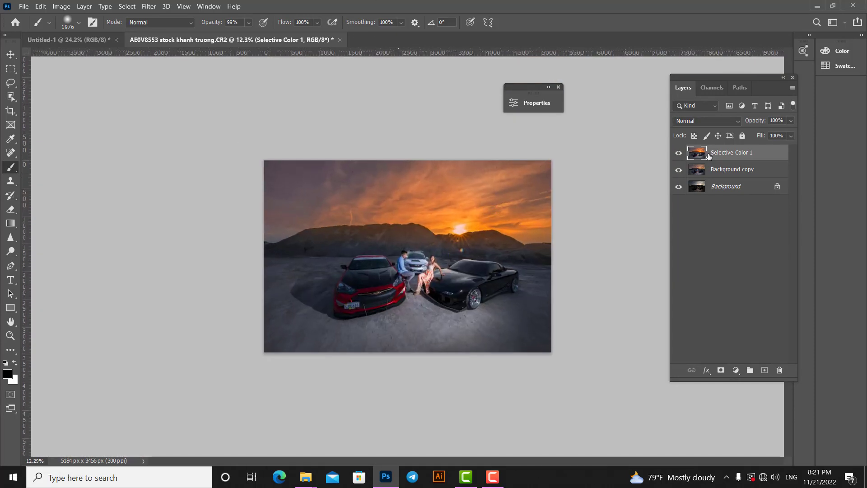
{"action": "left_click", "coordinate": [679, 154]}
{"action": "left_click", "coordinate": [678, 154]}
- Open the Knoll Light Factory filter and place the flare's light source on the setting sun
{"action": "left_click", "coordinate": [149, 7]}
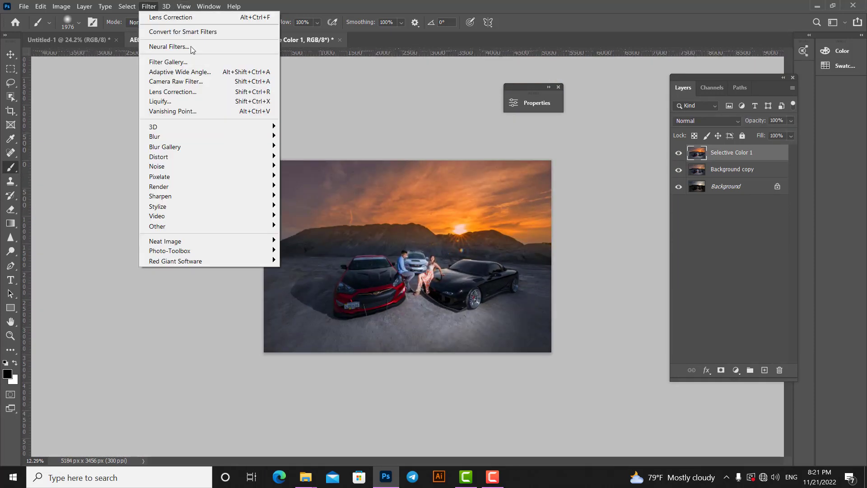
{"action": "key", "text": "Escape"}
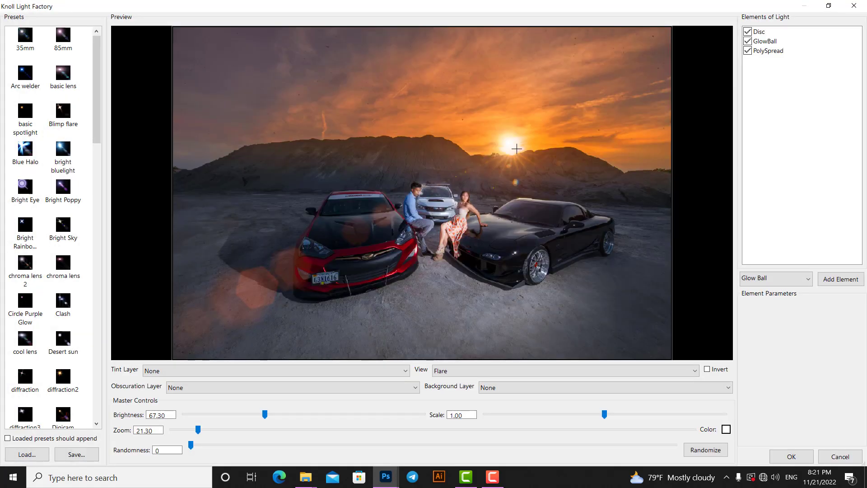
{"action": "mouse_move", "coordinate": [517, 149]}
{"action": "left_mouse_down"}
{"action": "mouse_move", "coordinate": [513, 139]}
{"action": "mouse_move", "coordinate": [305, 74]}
{"action": "mouse_move", "coordinate": [515, 142]}
{"action": "left_mouse_up"}
- Try flare presets such as chroma lens, Clash, diffraction2, Blimp flare, 85mm and 35mm on the sun
{"action": "left_click", "coordinate": [63, 264]}
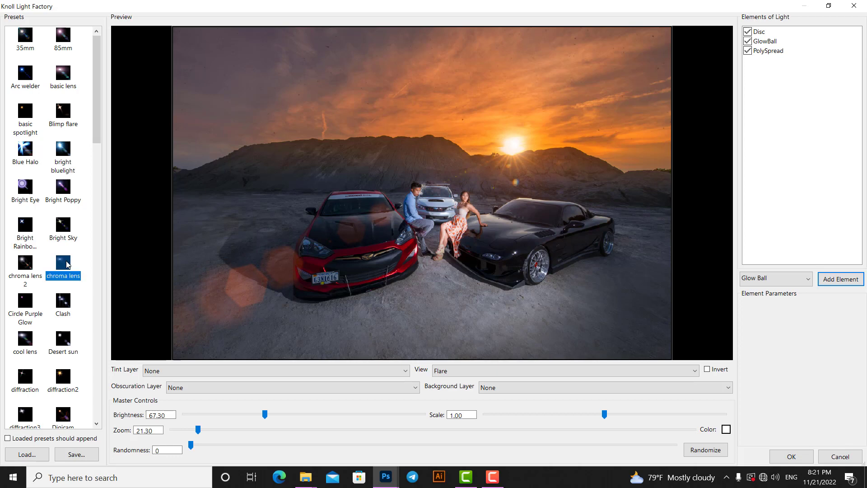
{"action": "left_click", "coordinate": [64, 301]}
{"action": "left_click", "coordinate": [23, 300]}
{"action": "left_click", "coordinate": [63, 376]}
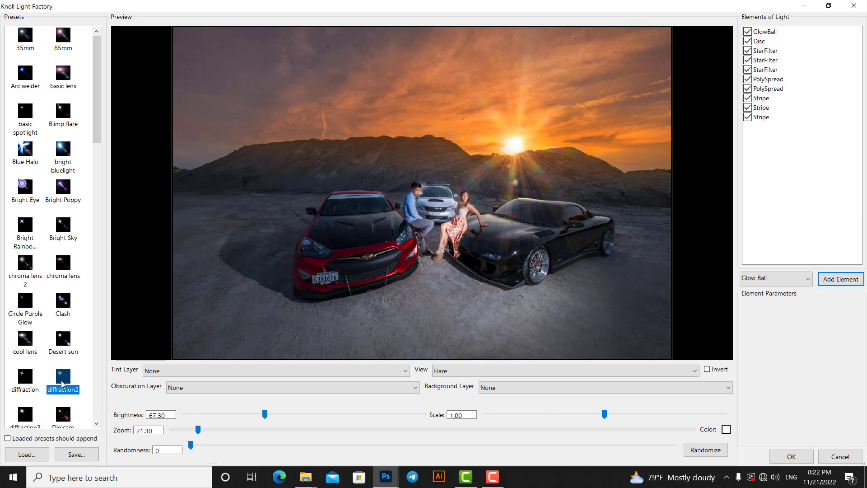
{"action": "left_click", "coordinate": [27, 112]}
{"action": "left_click", "coordinate": [60, 72]}
{"action": "left_click", "coordinate": [64, 108]}
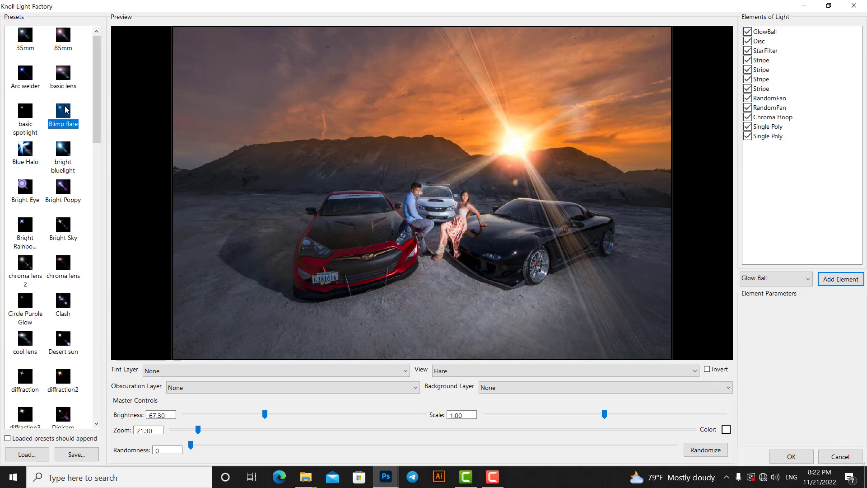
{"action": "left_click", "coordinate": [62, 72]}
{"action": "left_click", "coordinate": [28, 75]}
{"action": "left_click", "coordinate": [65, 41]}
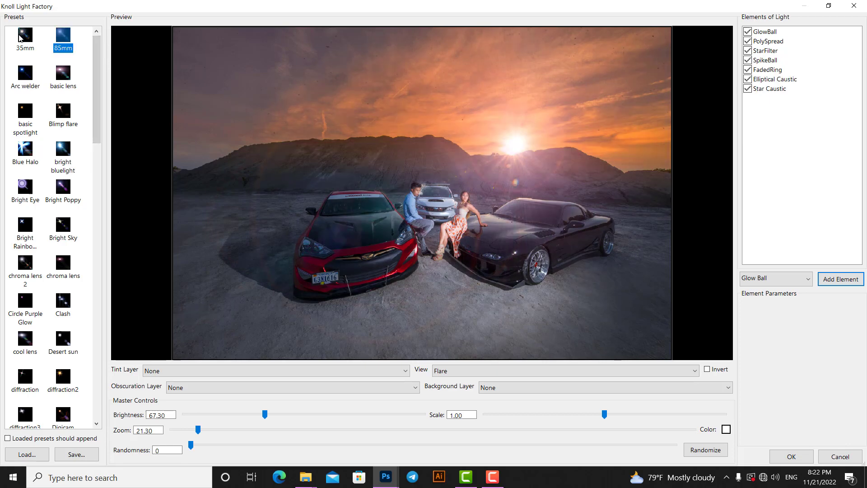
{"action": "left_click", "coordinate": [22, 39]}
- Choose the basic spotlight preset and position its light source over the sun
{"action": "left_click", "coordinate": [67, 118]}
{"action": "left_click", "coordinate": [28, 113]}
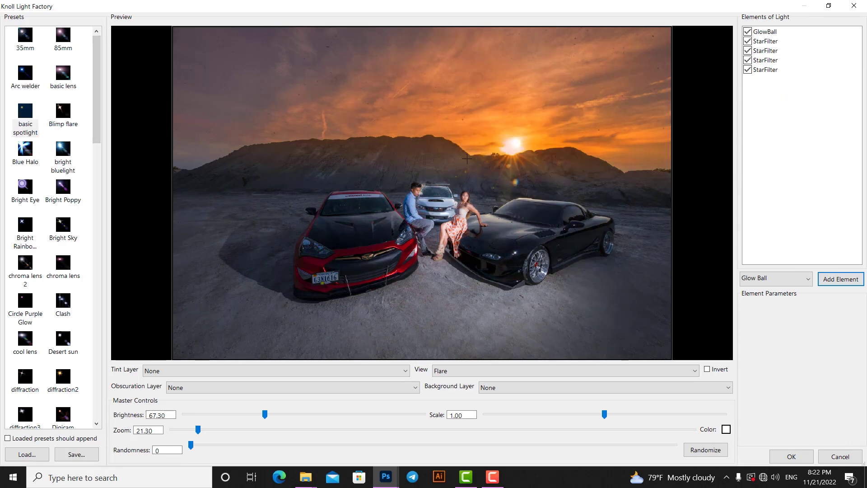
{"action": "left_click_drag", "start_coordinate": [518, 142], "coordinate": [506, 149]}
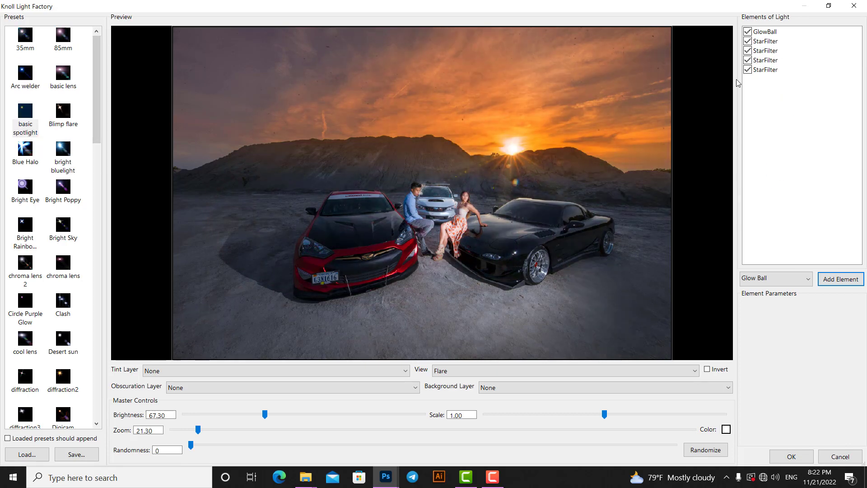
- Set the GlowBall element's Ramp Scale to 1.22, Ring Softness to 16.84 and Ring Taper to 22.97
{"action": "left_click", "coordinate": [747, 31]}
{"action": "left_click", "coordinate": [748, 31]}
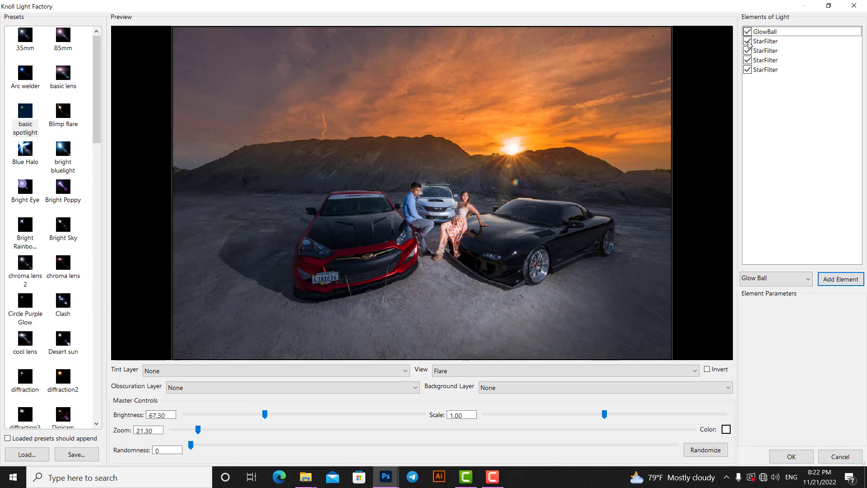
{"action": "left_click", "coordinate": [764, 33]}
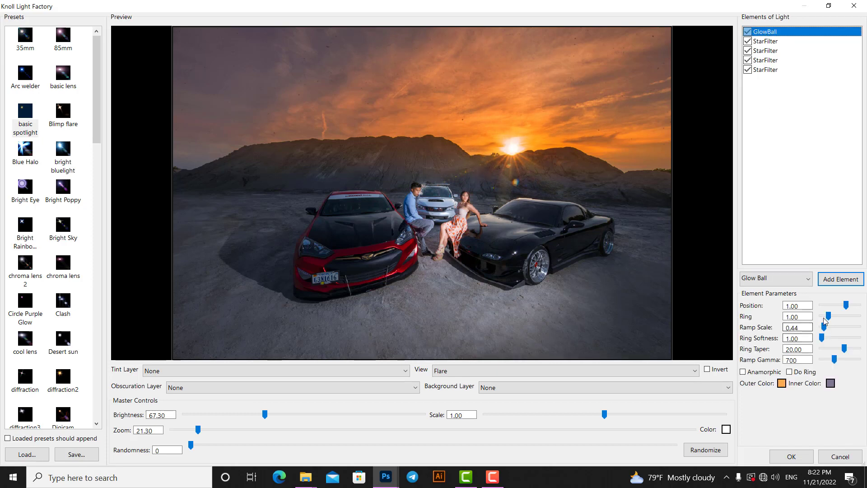
{"action": "left_click_drag", "start_coordinate": [826, 331], "coordinate": [831, 331]}
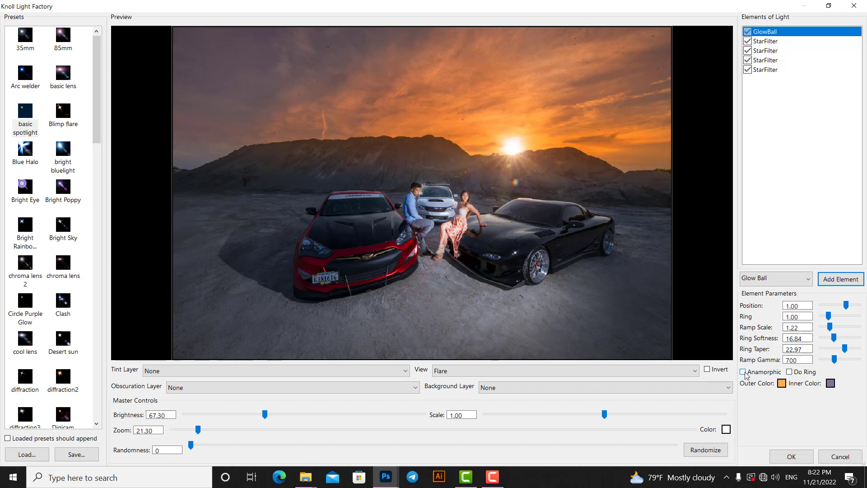
- Enable the GlowBall's Do Ring with Position 1.05, Ramp Scale 1.40, Ring Softness 23.77, Ring Taper -42.29 and Ramp Gamma 699, and apply the flare
{"action": "left_click", "coordinate": [787, 372]}
{"action": "left_click", "coordinate": [787, 372]}
{"action": "mouse_move", "coordinate": [834, 361]}
{"action": "left_mouse_down"}
{"action": "mouse_move", "coordinate": [848, 360]}
{"action": "mouse_move", "coordinate": [834, 360]}
{"action": "left_mouse_up"}
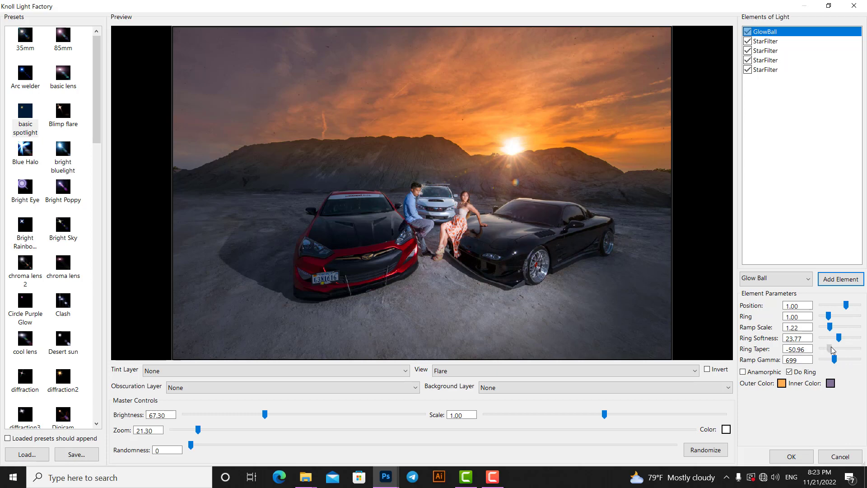
{"action": "left_click_drag", "start_coordinate": [830, 330], "coordinate": [847, 308]}
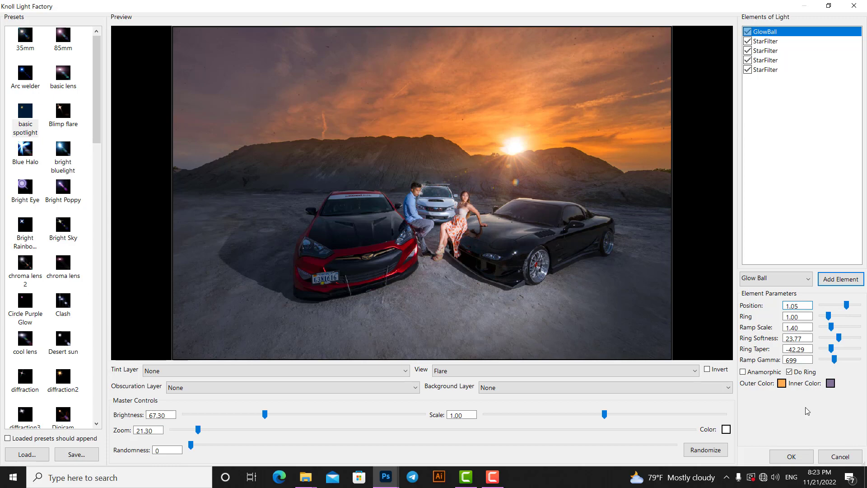
{"action": "left_click", "coordinate": [807, 455]}
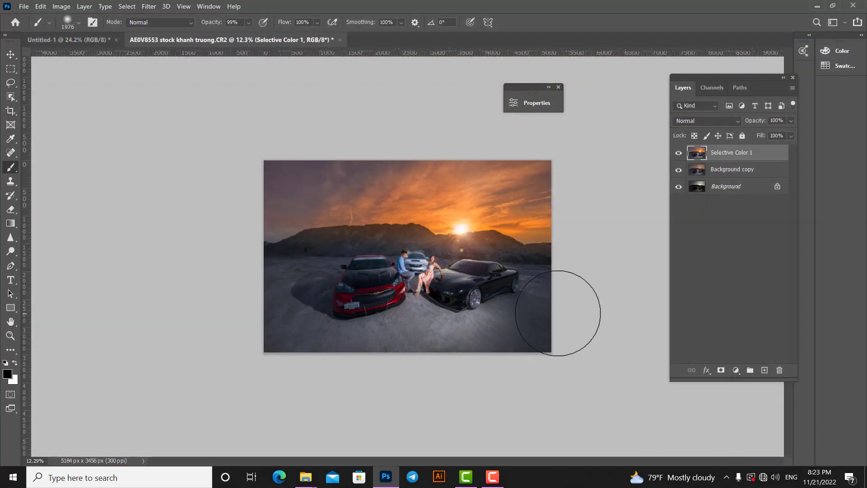
- Remove the dark dust spots across the sunset sky with the content-aware Spot Healing Brush at 120 px
{"action": "key", "text": "ctrl+plus"}
{"action": "key", "text": "ctrl+plus"}
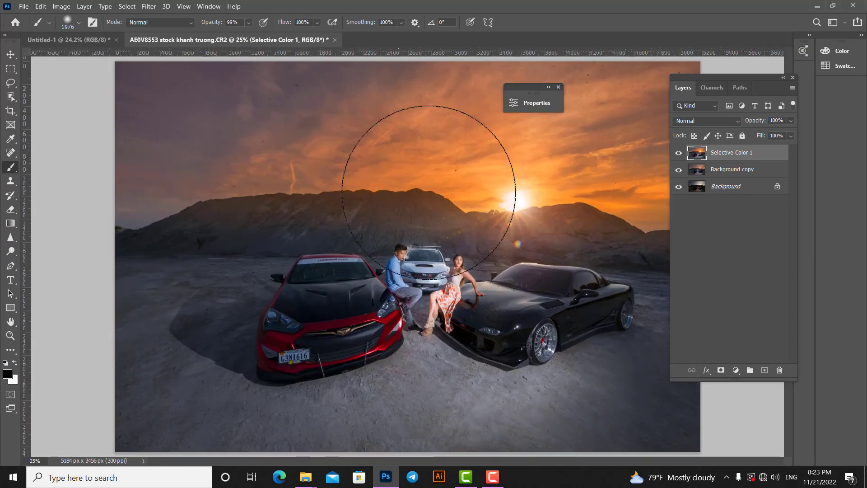
{"action": "key", "text": "ctrl+plus"}
{"action": "scroll", "coordinate": [329, 267], "scroll_direction": "up", "scroll_amount": 3}
{"action": "key", "text": "j"}
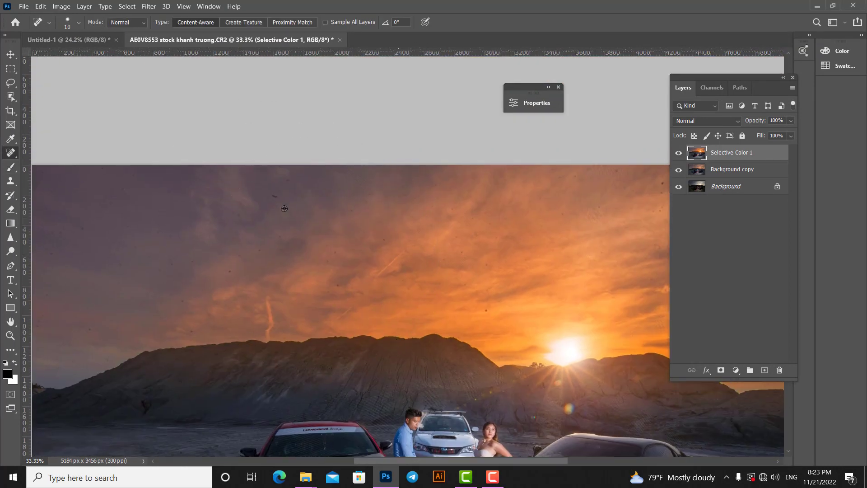
{"action": "left_click_drag", "start_coordinate": [284, 208], "coordinate": [292, 208]}
{"action": "left_click", "coordinate": [274, 198]}
{"action": "left_click", "coordinate": [288, 184]}
{"action": "left_click_drag", "start_coordinate": [240, 269], "coordinate": [202, 271]}
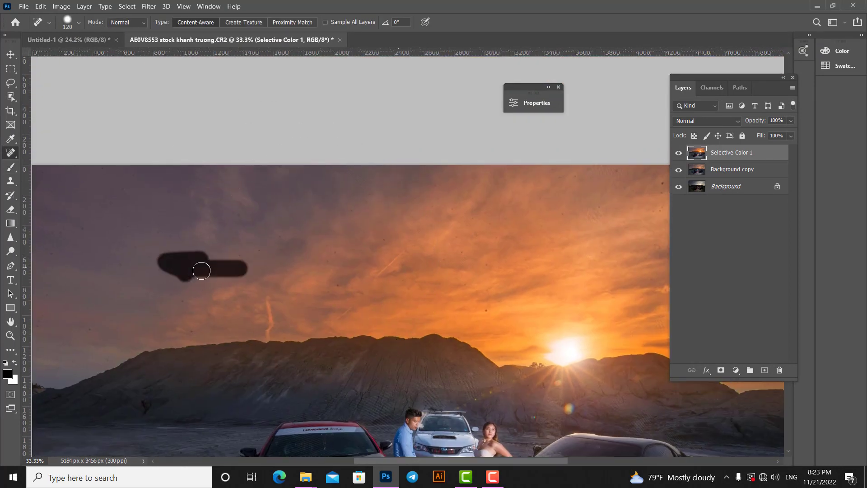
{"action": "left_click", "coordinate": [255, 251]}
{"action": "left_click", "coordinate": [282, 238]}
{"action": "left_click", "coordinate": [279, 256]}
{"action": "mouse_move", "coordinate": [329, 279]}
{"action": "left_mouse_down"}
{"action": "mouse_move", "coordinate": [346, 279]}
{"action": "mouse_move", "coordinate": [326, 267]}
{"action": "left_mouse_up"}
{"action": "left_click", "coordinate": [487, 311]}
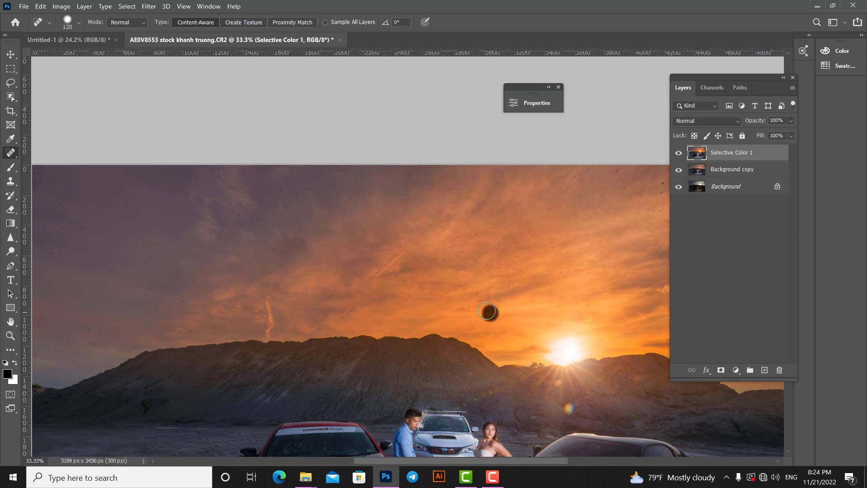
{"action": "scroll", "coordinate": [571, 240], "scroll_direction": "right", "scroll_amount": 6}
{"action": "left_click", "coordinate": [378, 214]}
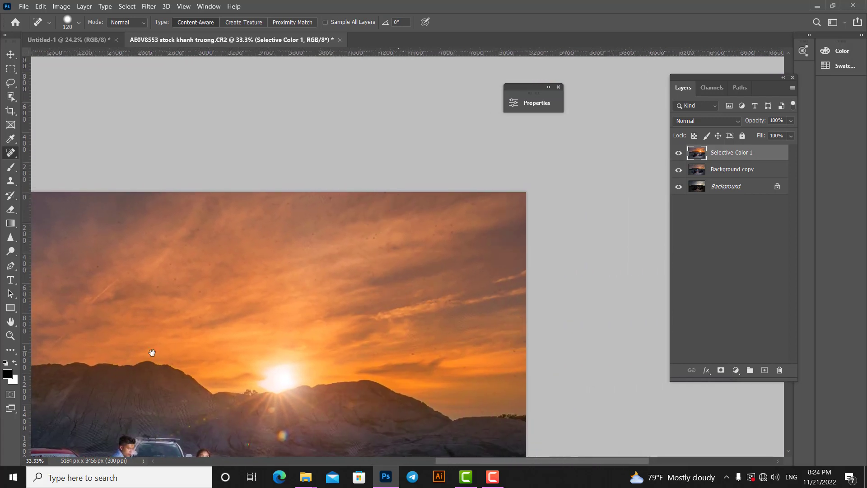
- Clean up spots and debris on the ground around the cars with the Spot Healing Brush, enlarging it to 324 px for the outer areas
{"action": "scroll", "coordinate": [313, 296], "scroll_direction": "down", "scroll_amount": 8}
{"action": "scroll", "coordinate": [453, 304], "scroll_direction": "left", "scroll_amount": 3}
{"action": "left_click", "coordinate": [492, 292]}
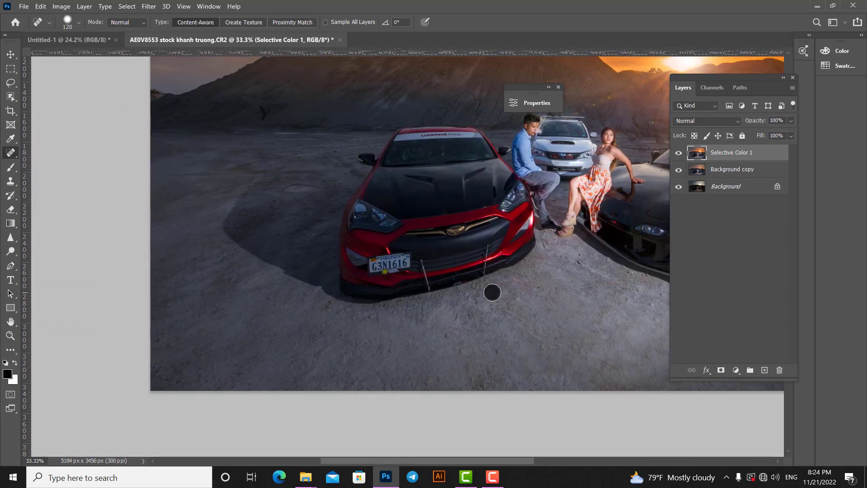
{"action": "scroll", "coordinate": [569, 320], "scroll_direction": "down", "scroll_amount": 4}
{"action": "scroll", "coordinate": [569, 320], "scroll_direction": "right", "scroll_amount": 4}
{"action": "left_click_drag", "start_coordinate": [421, 203], "coordinate": [458, 275]}
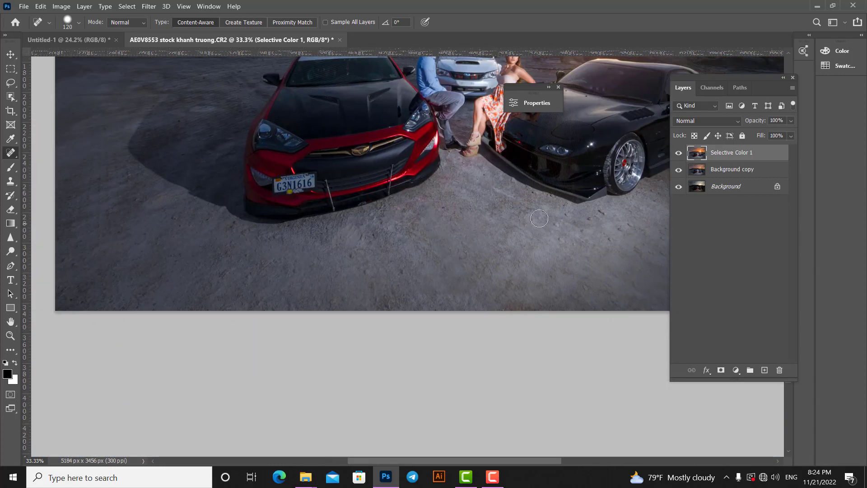
{"action": "left_click", "coordinate": [556, 226]}
{"action": "left_click", "coordinate": [616, 226]}
{"action": "left_click", "coordinate": [642, 254]}
{"action": "left_click", "coordinate": [346, 234]}
{"action": "left_click_drag", "start_coordinate": [225, 264], "coordinate": [251, 282]}
{"action": "left_click", "coordinate": [159, 287]}
{"action": "mouse_move", "coordinate": [445, 303]}
{"action": "left_mouse_down"}
{"action": "mouse_move", "coordinate": [408, 306]}
{"action": "mouse_move", "coordinate": [423, 308]}
{"action": "left_mouse_up"}
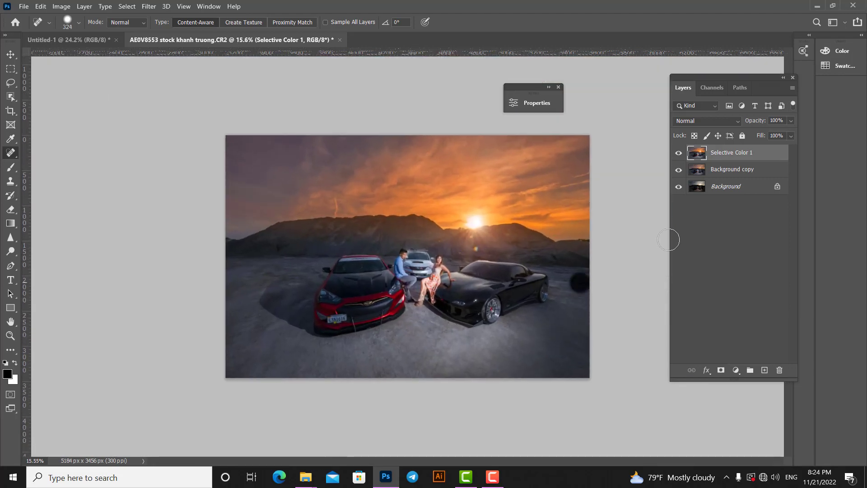
{"action": "left_click_drag", "start_coordinate": [242, 303], "coordinate": [247, 364]}
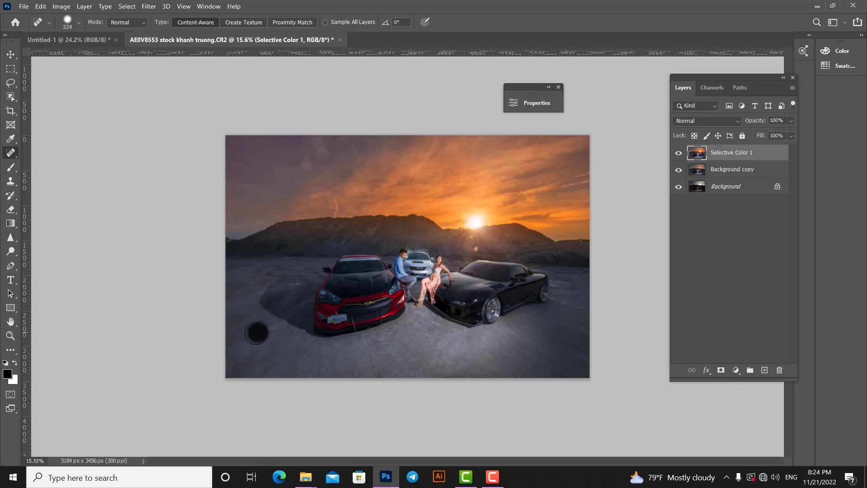
- Even out the foreground ground by painting sampled ground tones with a soft 1063 px brush at 10% opacity
{"action": "key", "text": "s"}
{"action": "right_click", "coordinate": [419, 349], "text": "alt"}
{"action": "key", "text": "b"}
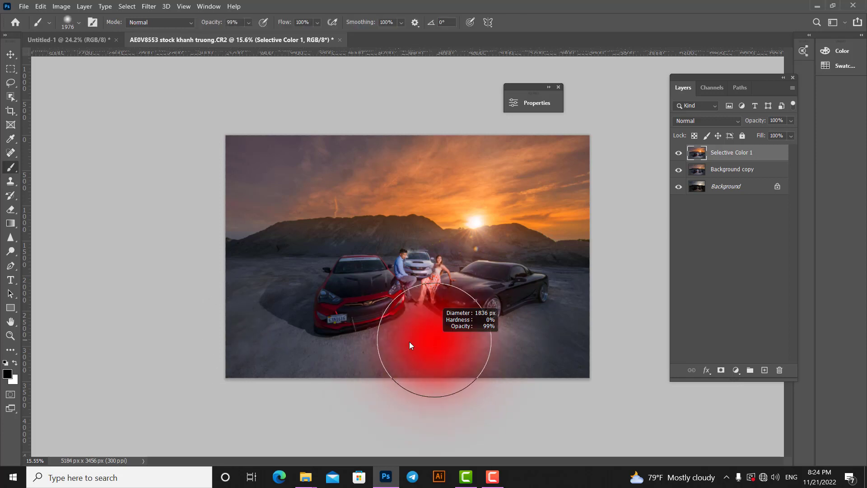
{"action": "right_click", "coordinate": [419, 351], "text": "alt"}
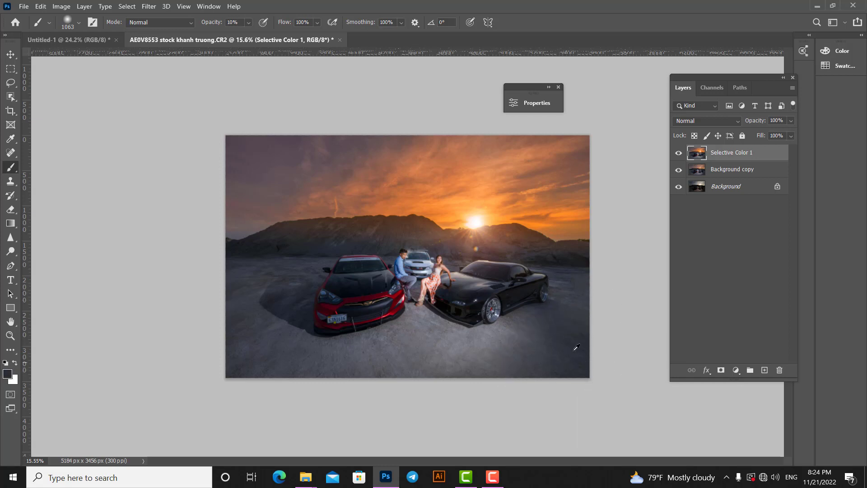
{"action": "left_click", "coordinate": [473, 371], "text": "alt"}
{"action": "left_click", "coordinate": [304, 368], "text": "alt"}
{"action": "left_click", "coordinate": [271, 361], "text": "alt"}
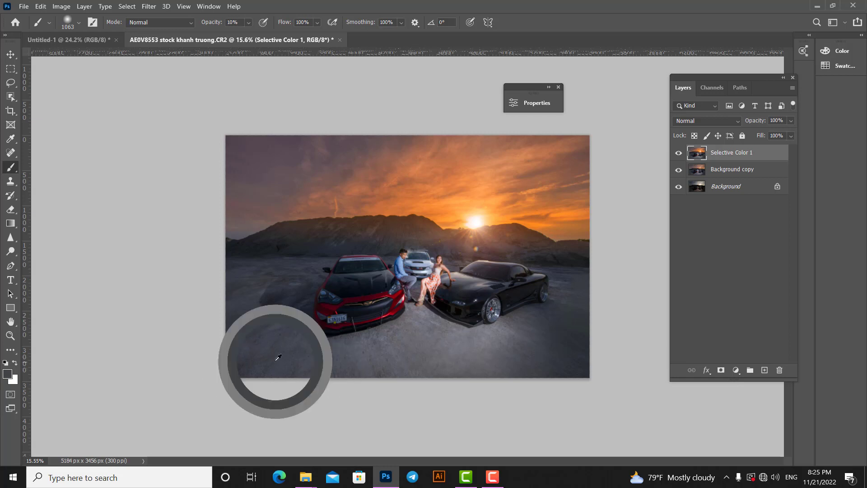
{"action": "left_click", "coordinate": [240, 279], "text": "alt"}
{"action": "scroll", "coordinate": [462, 308], "scroll_direction": "down", "scroll_amount": 4}
{"action": "scroll", "coordinate": [462, 308], "scroll_direction": "up", "scroll_amount": 3}
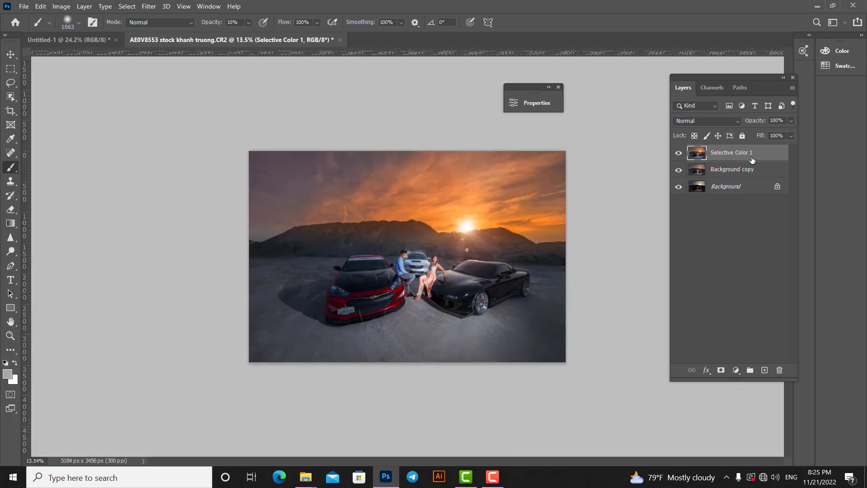
- Add a Curves adjustment layer and adjust the RGB curve's contrast with one highlight point and one shadow point
{"action": "left_click", "coordinate": [736, 370]}
{"action": "left_click", "coordinate": [752, 228]}
{"action": "left_click_drag", "start_coordinate": [403, 102], "coordinate": [258, 109]}
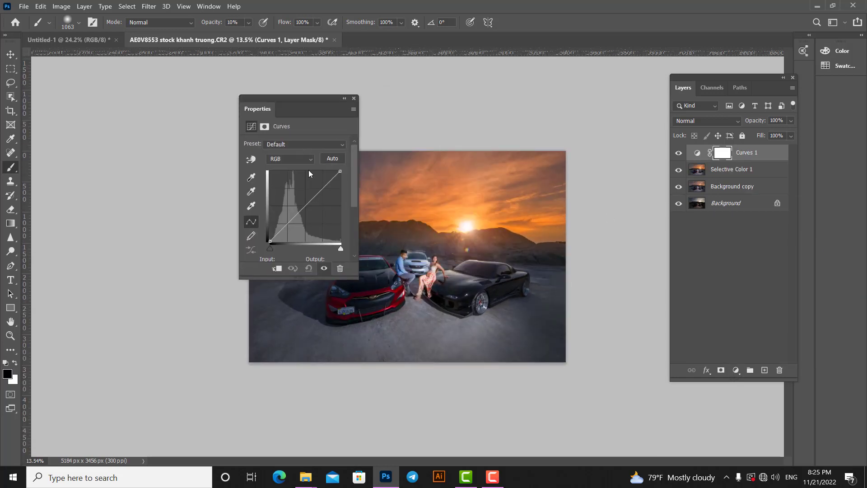
{"action": "left_click", "coordinate": [317, 191]}
{"action": "left_click_drag", "start_coordinate": [287, 225], "coordinate": [288, 221]}
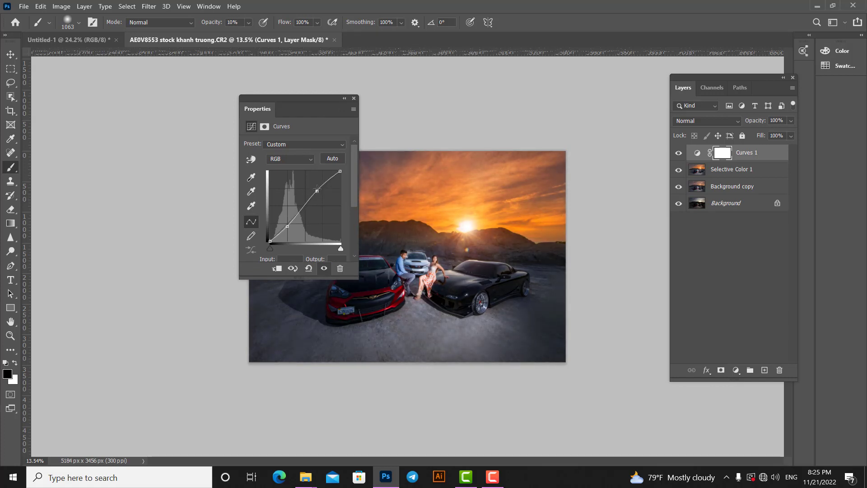
{"action": "left_click_drag", "start_coordinate": [317, 188], "coordinate": [318, 197]}
{"action": "left_click_drag", "start_coordinate": [309, 102], "coordinate": [195, 115]}
- Paint black on the Curves layer mask over the couple with a soft brush at 10% opacity, reducing the brush from 792 to 366 px
{"action": "left_click", "coordinate": [729, 155]}
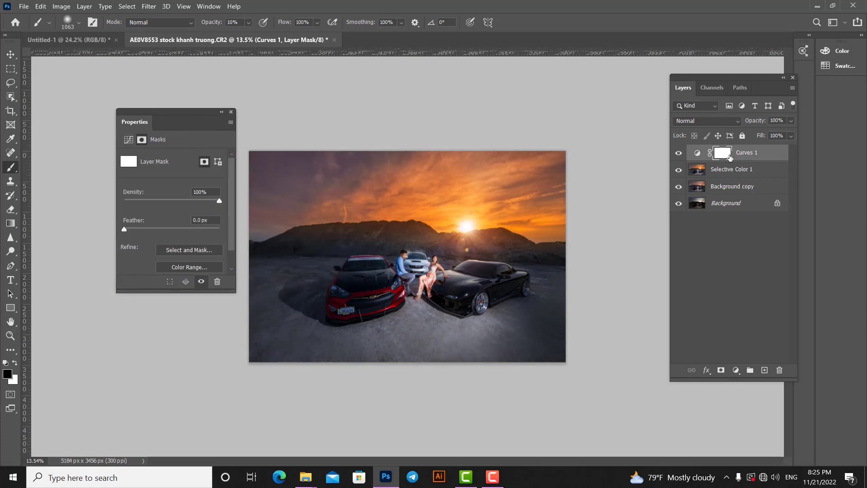
{"action": "right_click", "coordinate": [439, 266], "text": "alt"}
{"action": "key", "text": "x"}
{"action": "key", "text": "x"}
{"action": "left_click", "coordinate": [436, 268]}
{"action": "scroll", "coordinate": [403, 259], "scroll_direction": "up", "scroll_amount": 3}
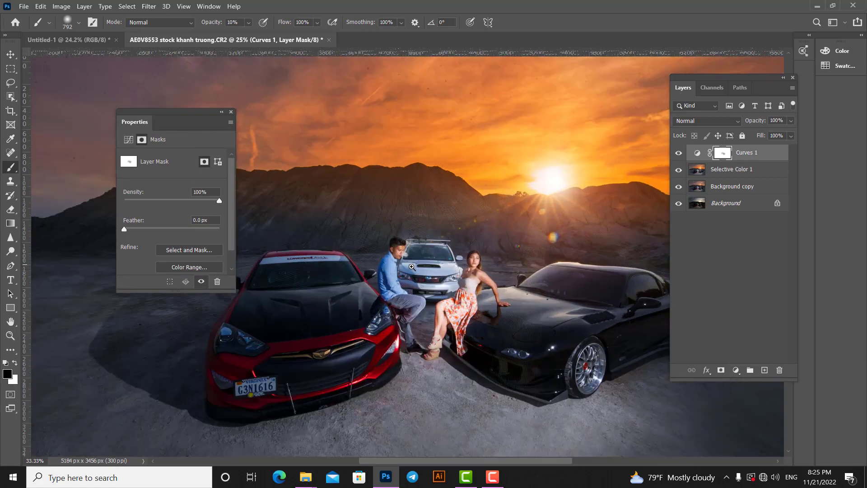
{"action": "right_click", "coordinate": [402, 258], "text": "alt"}
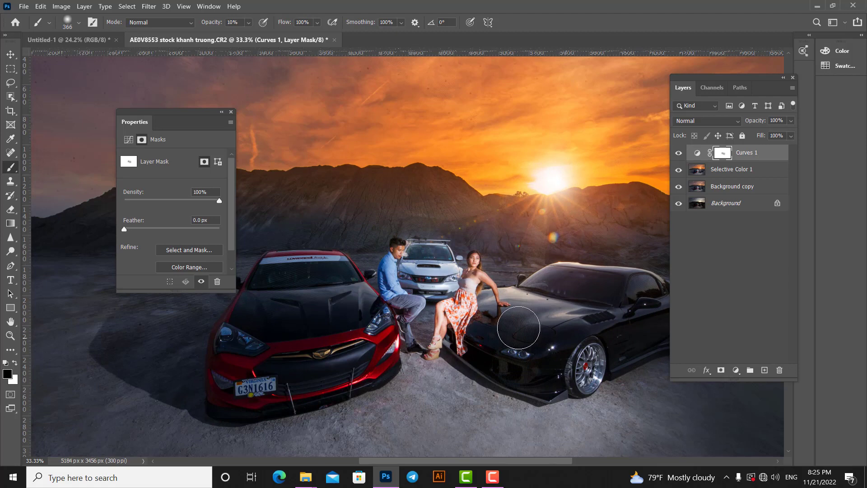
{"action": "scroll", "coordinate": [505, 299], "scroll_direction": "down", "scroll_amount": 3}
- Compare the photo with and without the Curves adjustment, and merge the Curves layer with the Selective Color 1 layer
{"action": "left_click", "coordinate": [221, 112]}
{"action": "left_click", "coordinate": [678, 152]}
{"action": "left_click", "coordinate": [678, 153]}
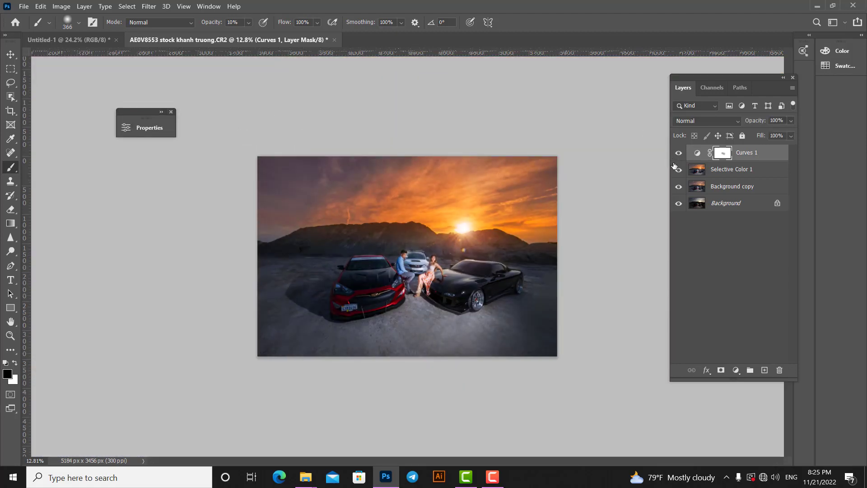
{"action": "left_click", "coordinate": [678, 153]}
{"action": "left_click", "coordinate": [679, 153]}
{"action": "left_click", "coordinate": [716, 176], "text": "shift"}
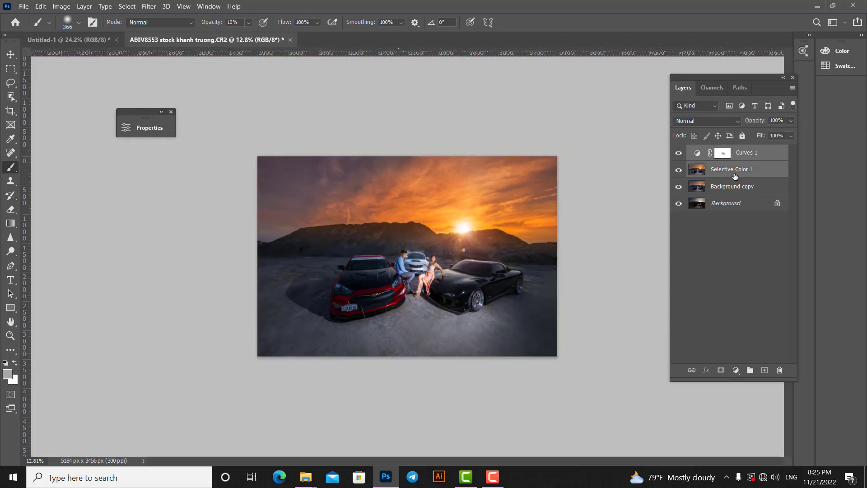
{"action": "key", "text": "ctrl+e"}
- Toggle the merged Curves 1 layer's visibility to compare it with the Background copy beneath
{"action": "left_click", "coordinate": [678, 153]}
{"action": "left_click", "coordinate": [679, 153]}
{"action": "left_click", "coordinate": [679, 153]}
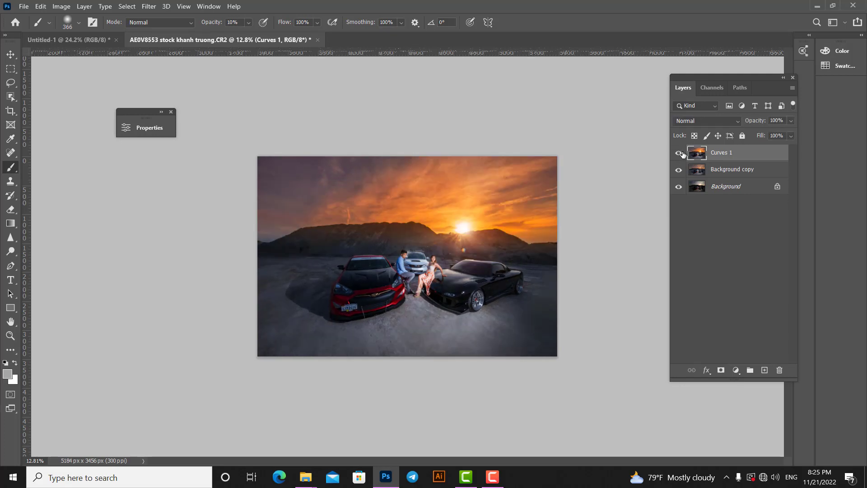
{"action": "left_click", "coordinate": [679, 153]}
{"action": "left_click", "coordinate": [679, 153]}
{"action": "left_click", "coordinate": [679, 154]}
{"action": "left_click", "coordinate": [679, 153]}
{"action": "left_click", "coordinate": [679, 153]}
- Compare the finished sunset grade with the original photo by repeatedly isolating the Background layer
{"action": "left_click", "coordinate": [678, 188], "text": "alt"}
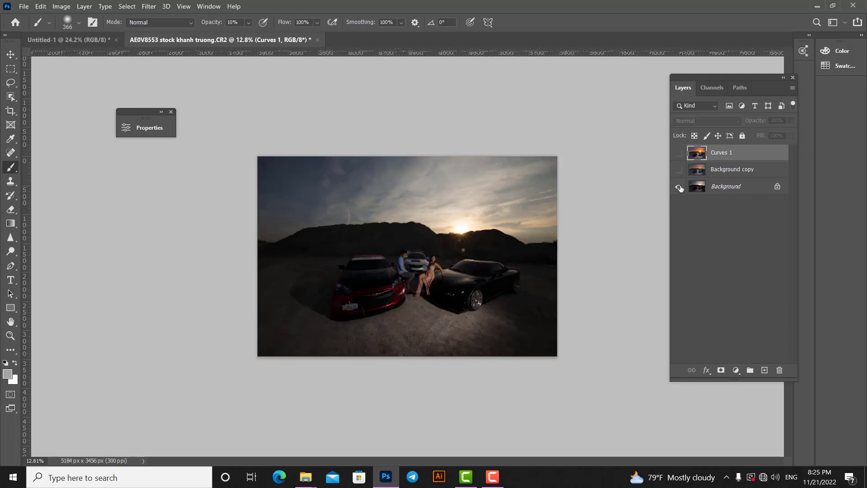
{"action": "left_click", "coordinate": [678, 188], "text": "alt"}
{"action": "left_click", "coordinate": [679, 187], "text": "alt"}
{"action": "left_click", "coordinate": [679, 187], "text": "alt"}
{"action": "left_click", "coordinate": [678, 188], "text": "alt"}
{"action": "left_click", "coordinate": [679, 188], "text": "alt"}
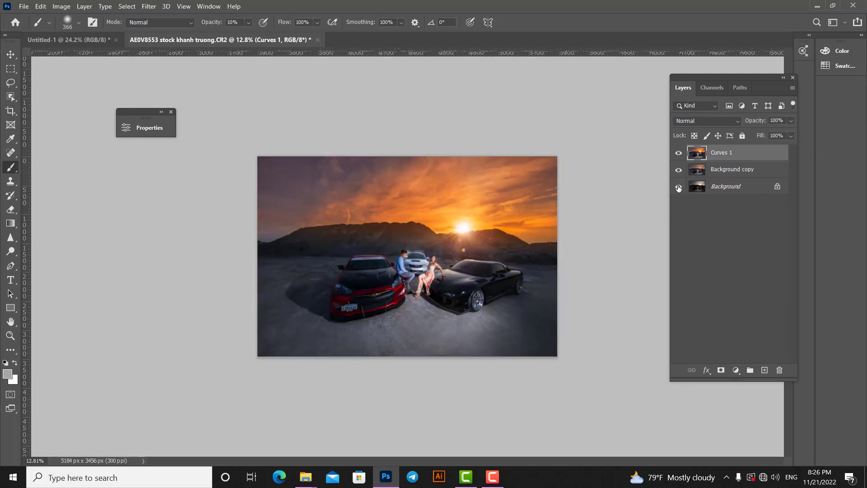
{"action": "scroll", "coordinate": [556, 258], "scroll_direction": "up", "scroll_amount": 3}
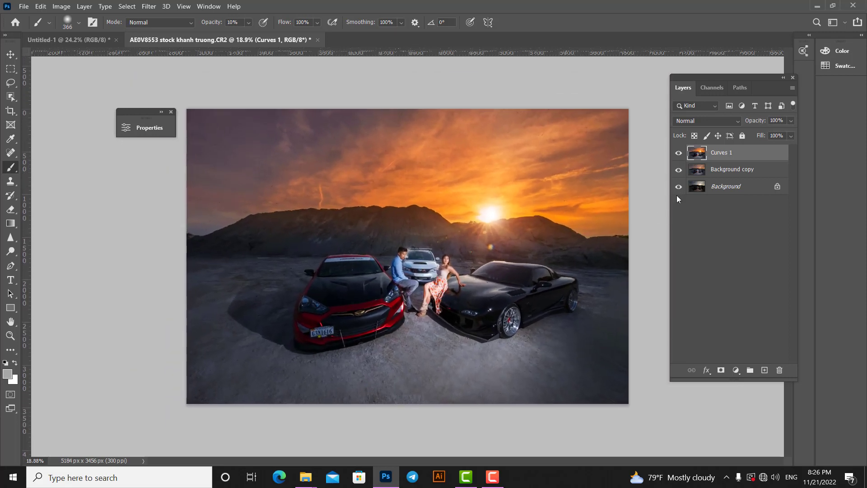
{"action": "left_click", "coordinate": [679, 188], "text": "alt"}
{"action": "left_click", "coordinate": [678, 188], "text": "alt"}
{"action": "left_click", "coordinate": [678, 188], "text": "alt"}
{"action": "left_click", "coordinate": [679, 189], "text": "alt"}
{"action": "left_click", "coordinate": [678, 188], "text": "alt"}
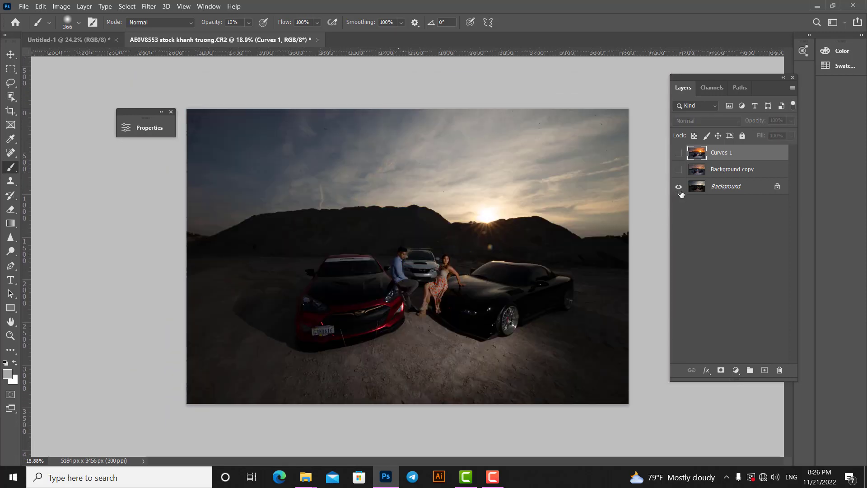